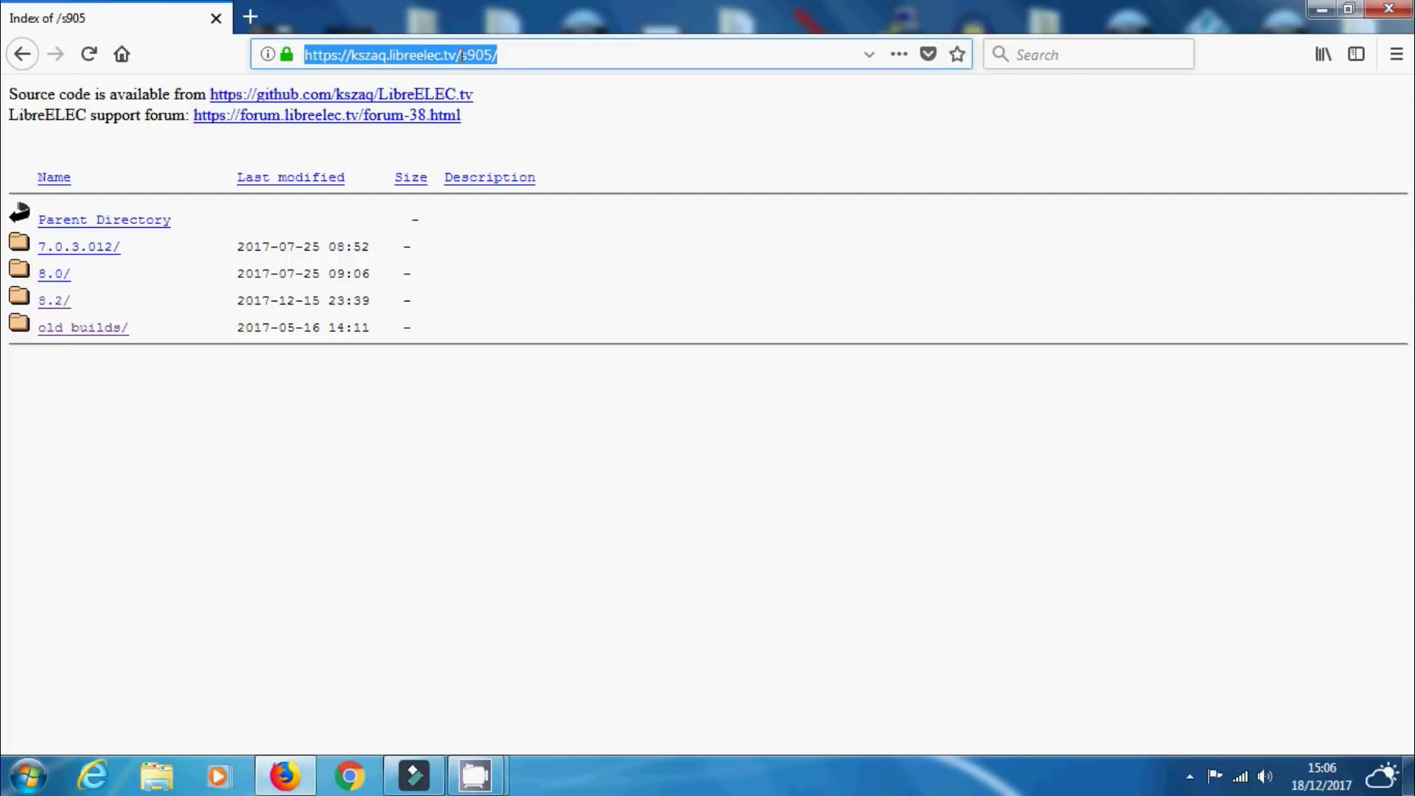
Open the 8.2/8.2.1.2 builds folder and save LibreELEC-S905.arm-8.2-8.2.1.2.img.gz (121 MB).
{"action": "left_click_drag", "start_coordinate": [78, 301], "coordinate": [39, 302]}
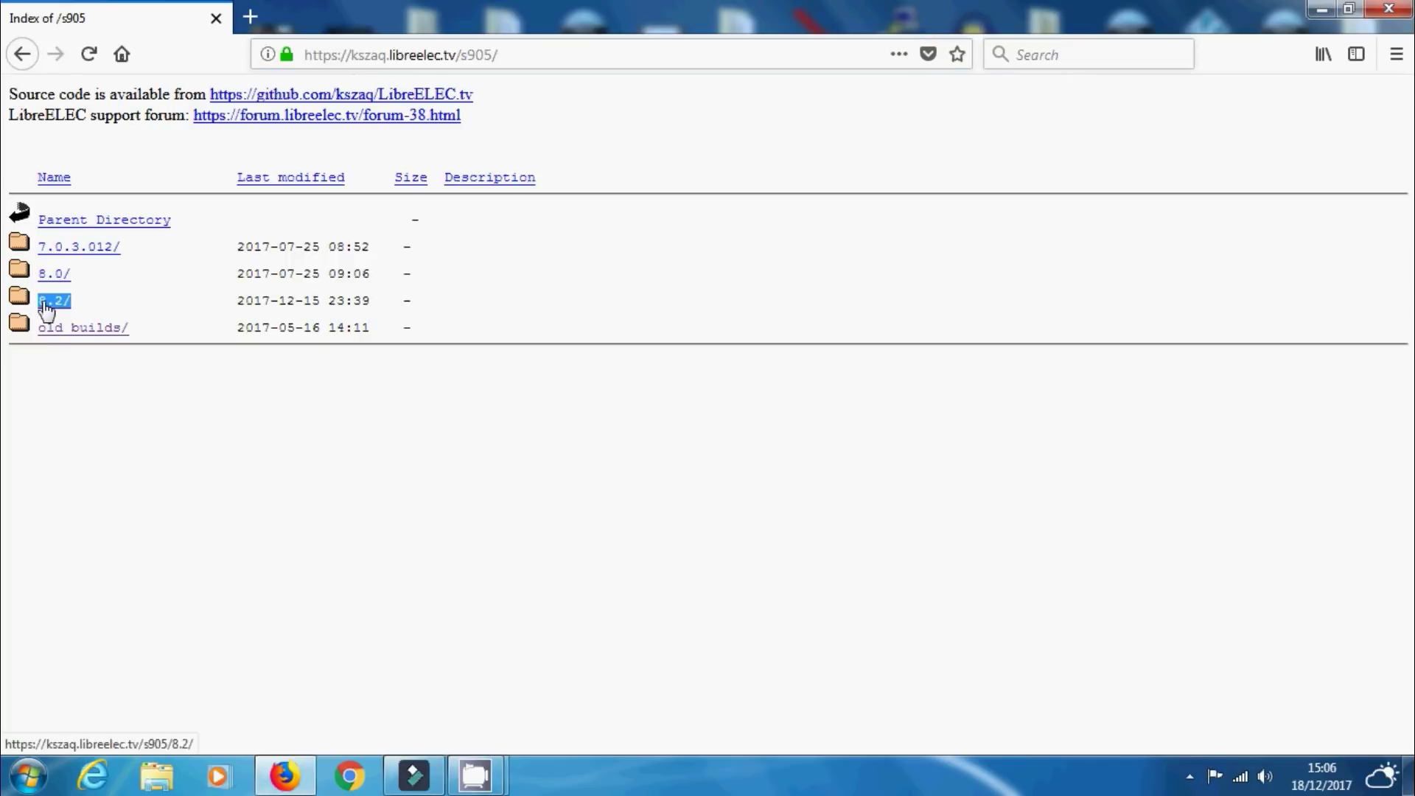
{"action": "left_click", "coordinate": [52, 306]}
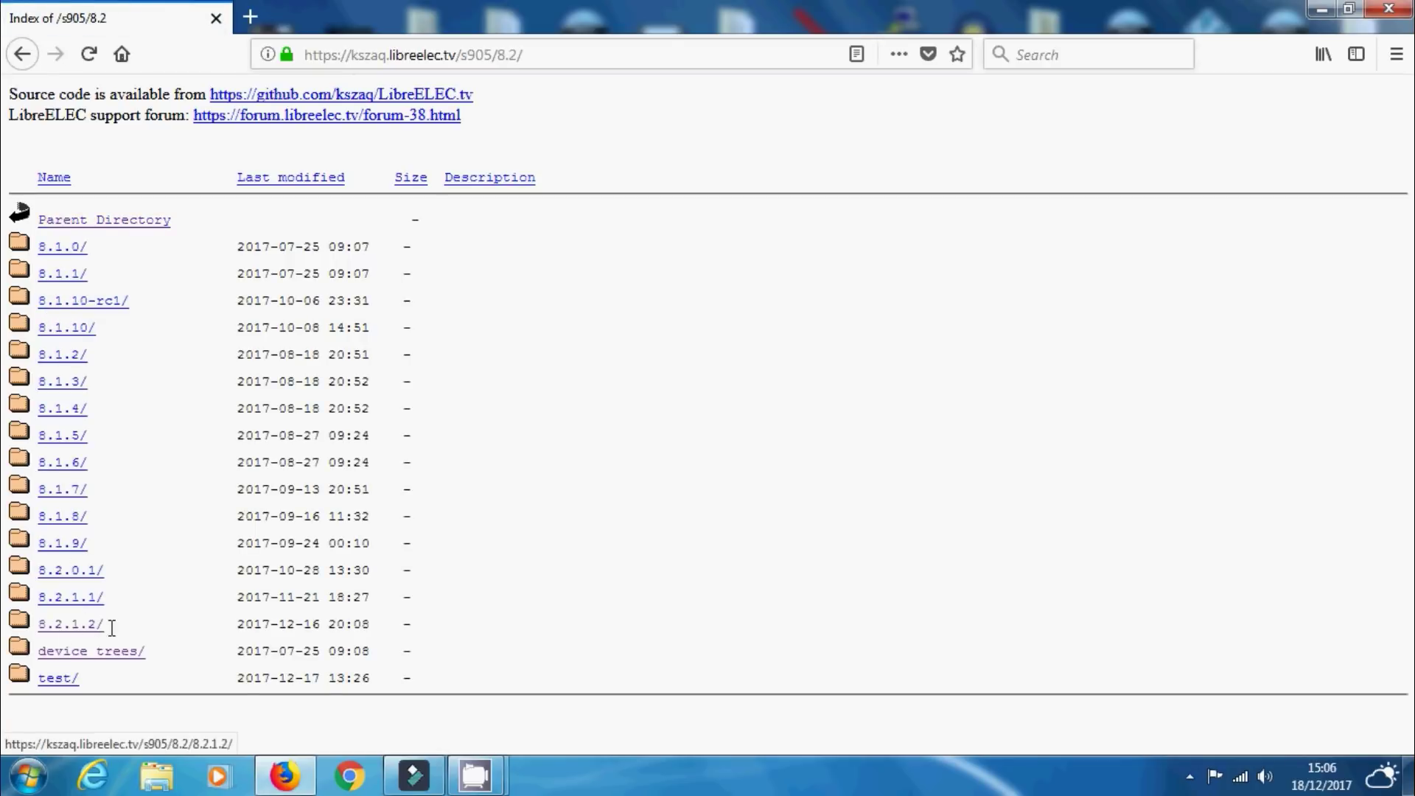
{"action": "left_click_drag", "start_coordinate": [110, 624], "coordinate": [39, 619]}
{"action": "left_click", "coordinate": [71, 630]}
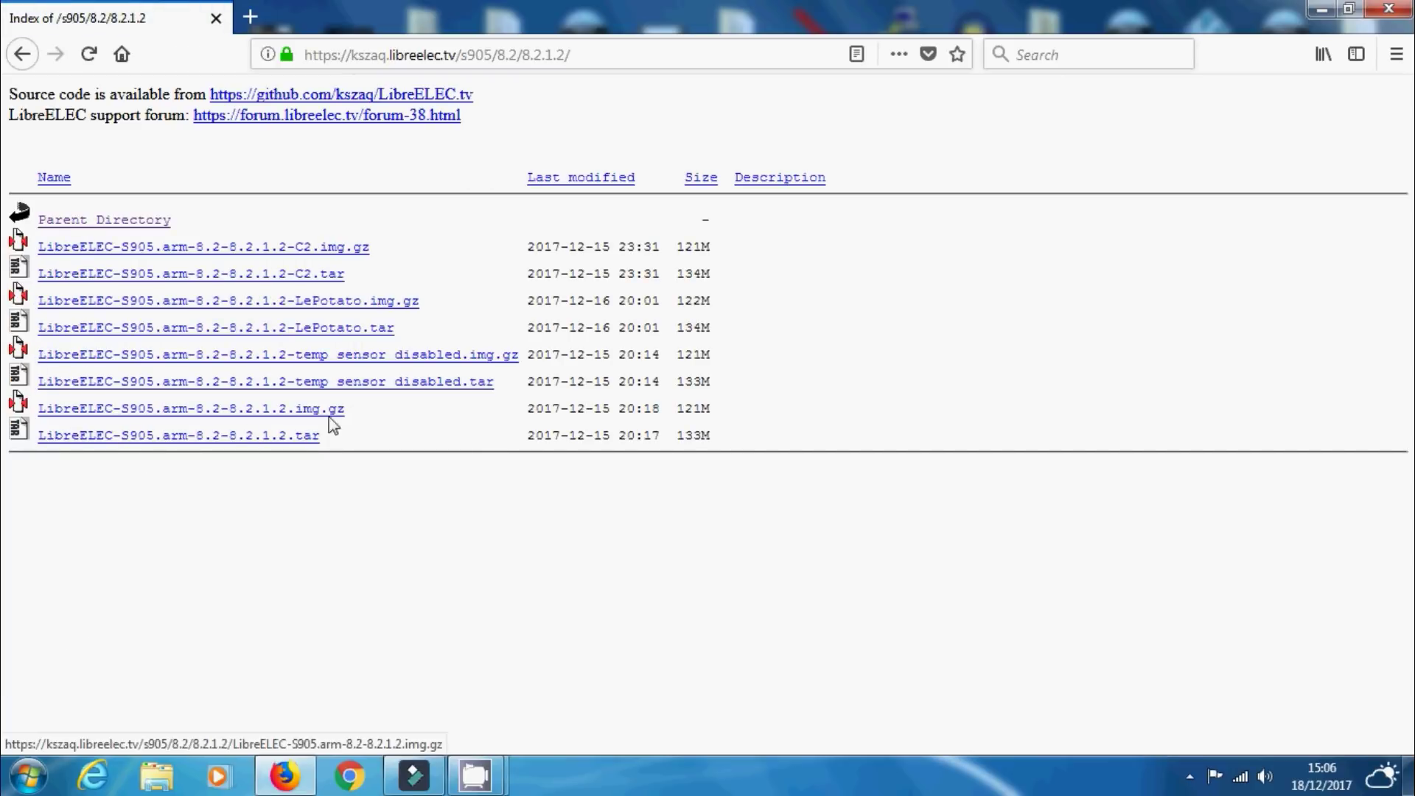
{"action": "left_click_drag", "start_coordinate": [385, 411], "coordinate": [51, 417]}
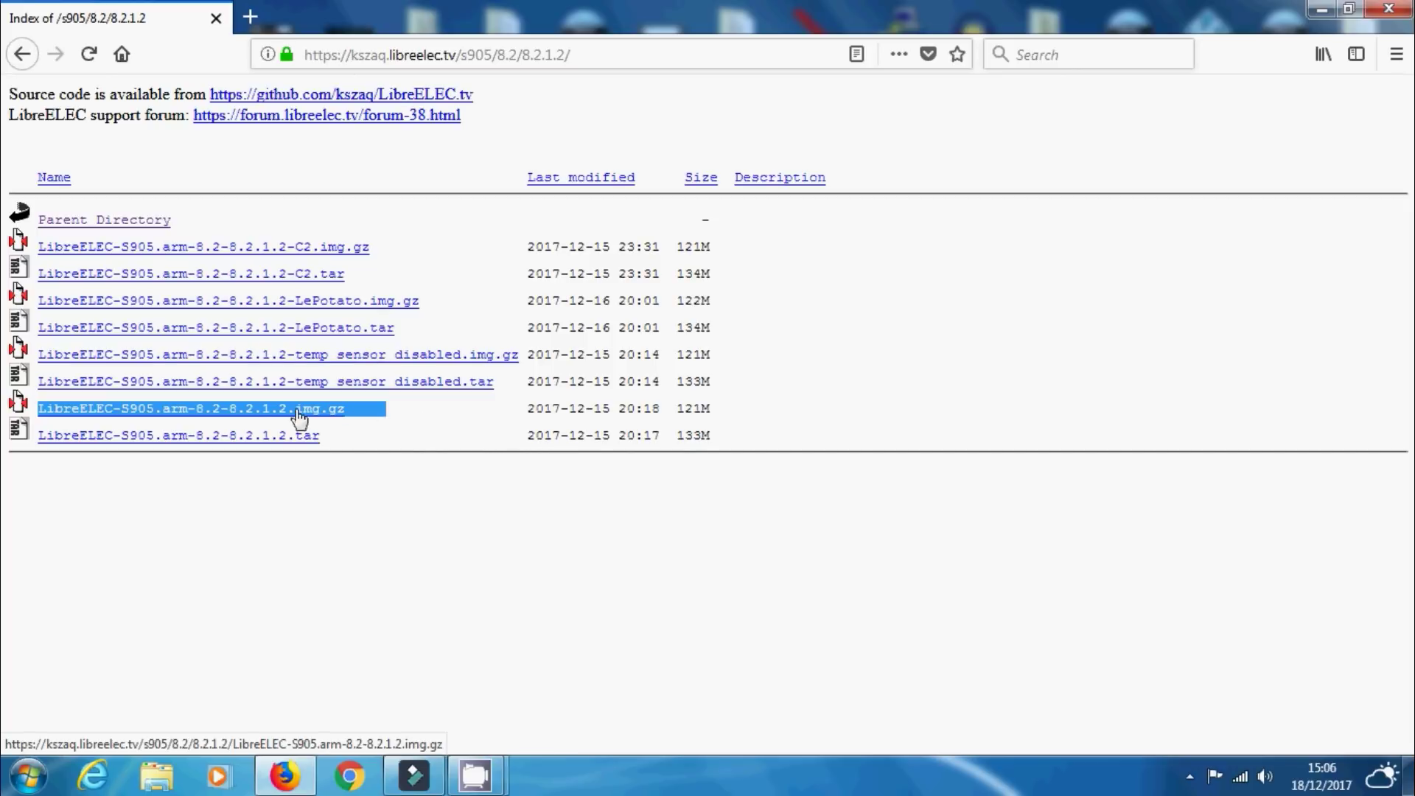
{"action": "left_click", "coordinate": [263, 413]}
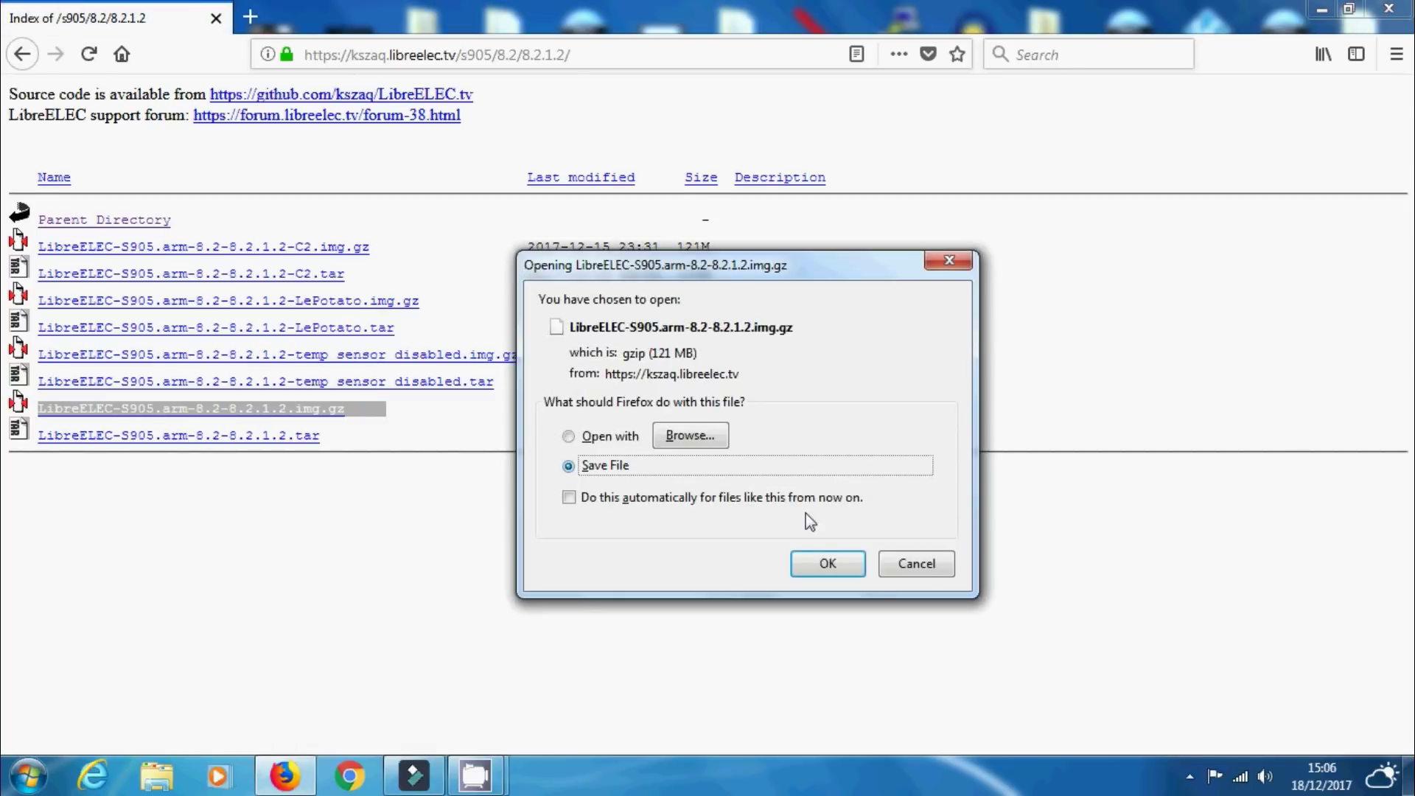
{"action": "left_click", "coordinate": [826, 566]}
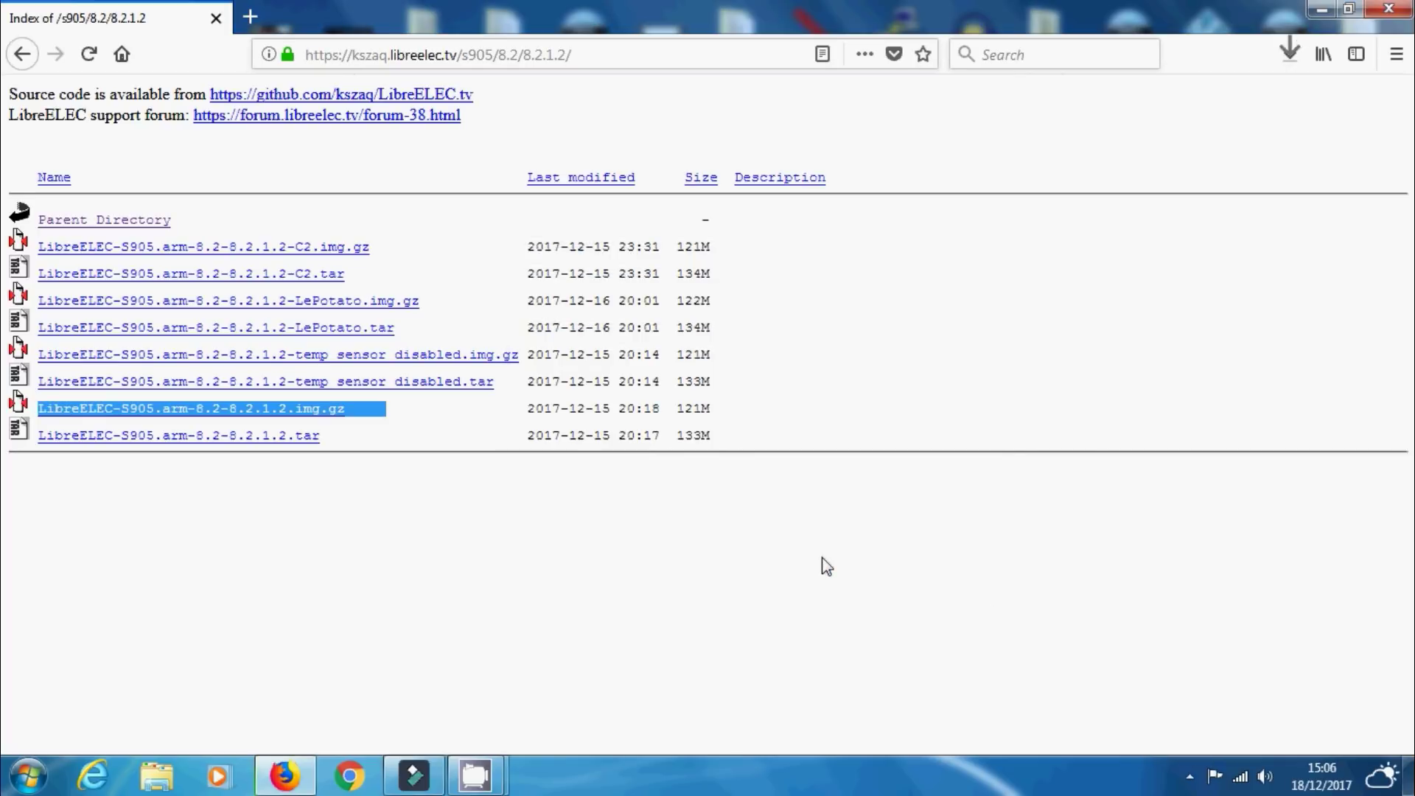
{"action": "left_click", "coordinate": [502, 506]}
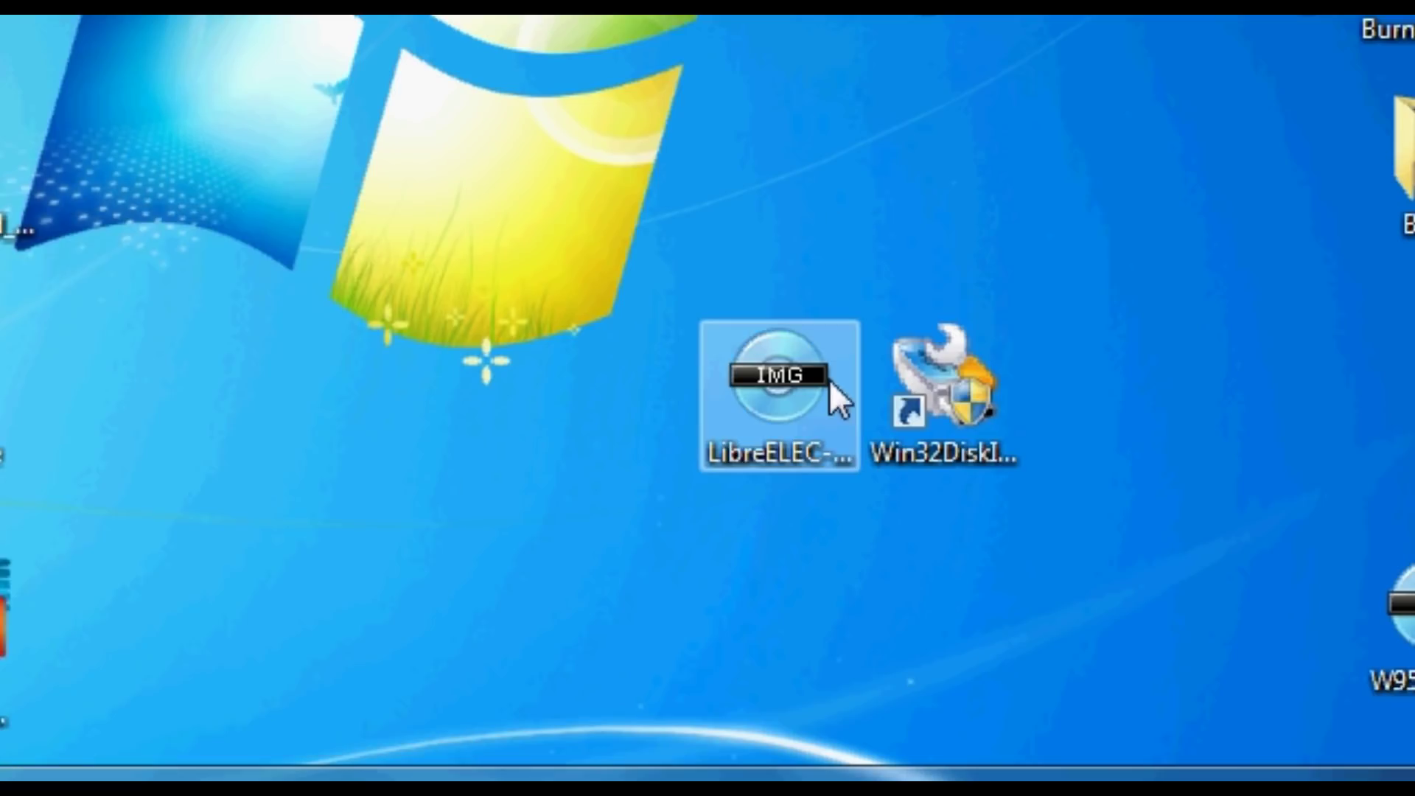
Launch Win32 Disk Imager from its desktop shortcut and centre its window.
{"action": "left_click", "coordinate": [750, 463]}
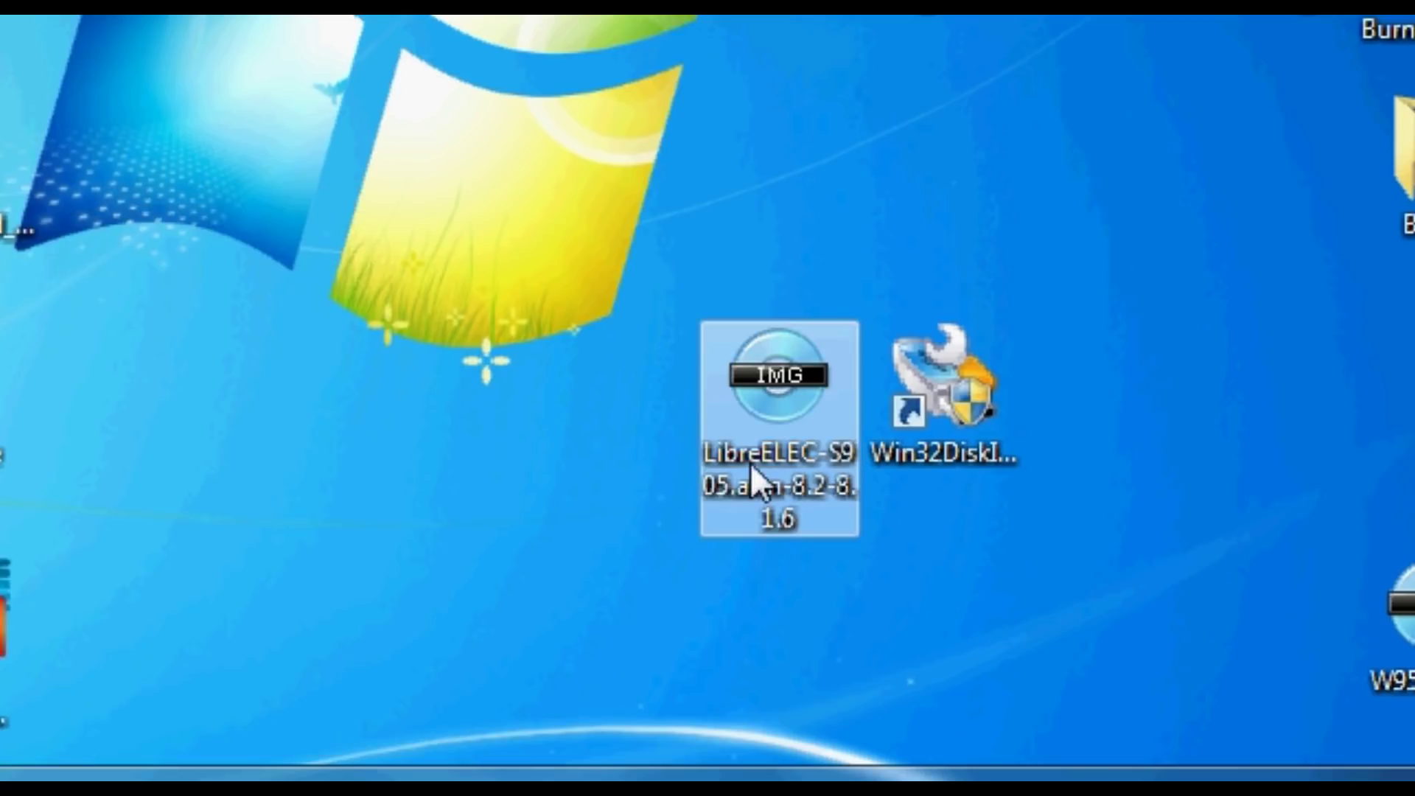
{"action": "left_click", "coordinate": [980, 411]}
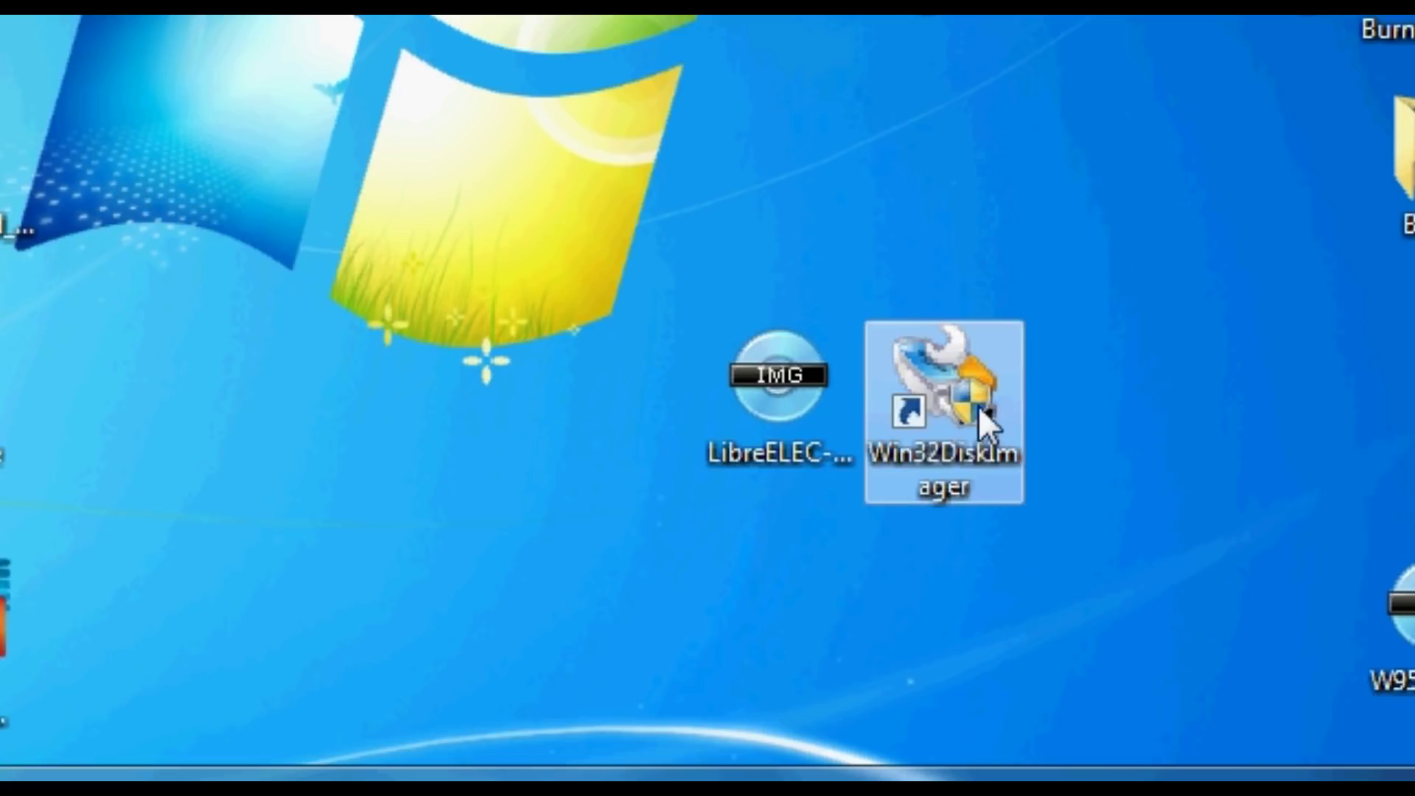
{"action": "double_click", "coordinate": [952, 371]}
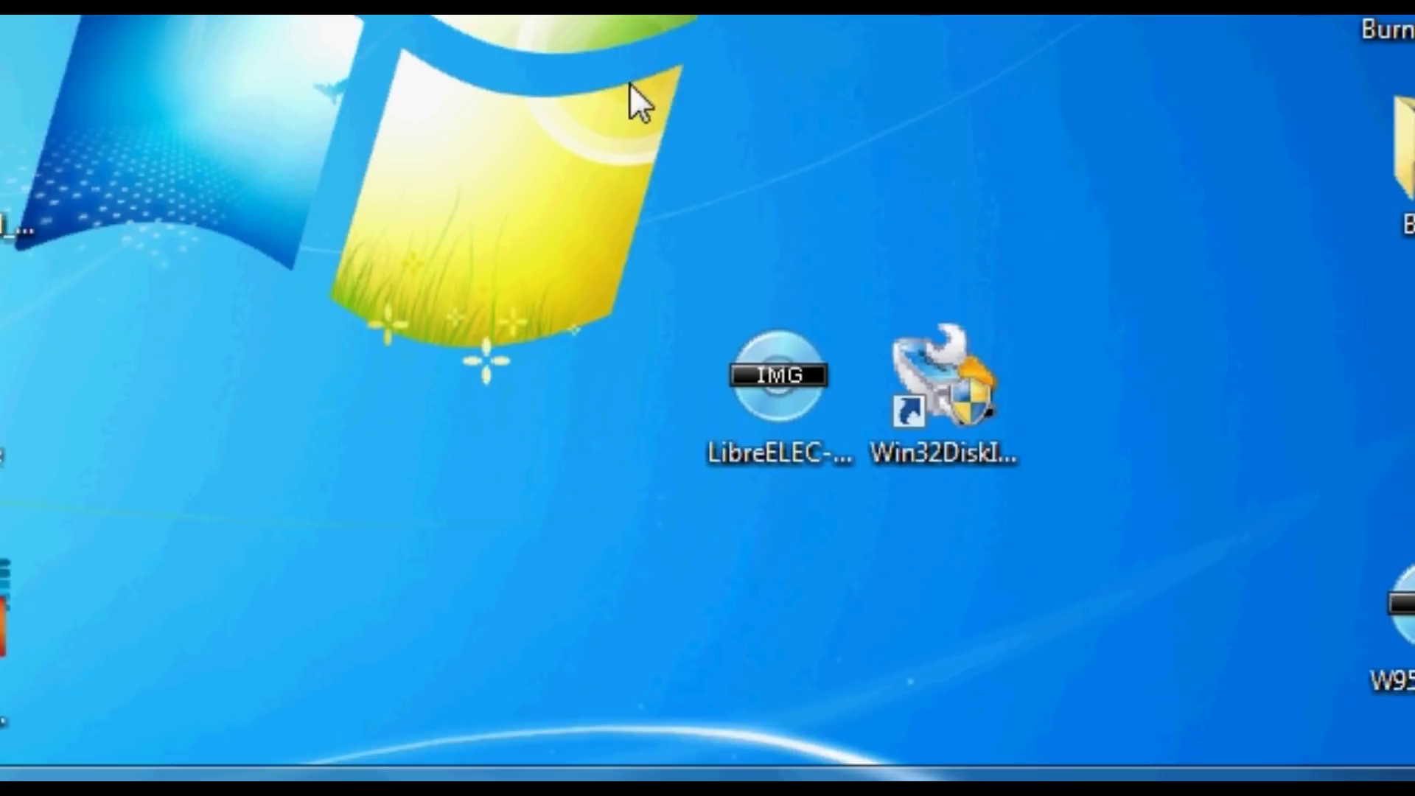
{"action": "left_click_drag", "start_coordinate": [574, 0], "coordinate": [811, 115]}
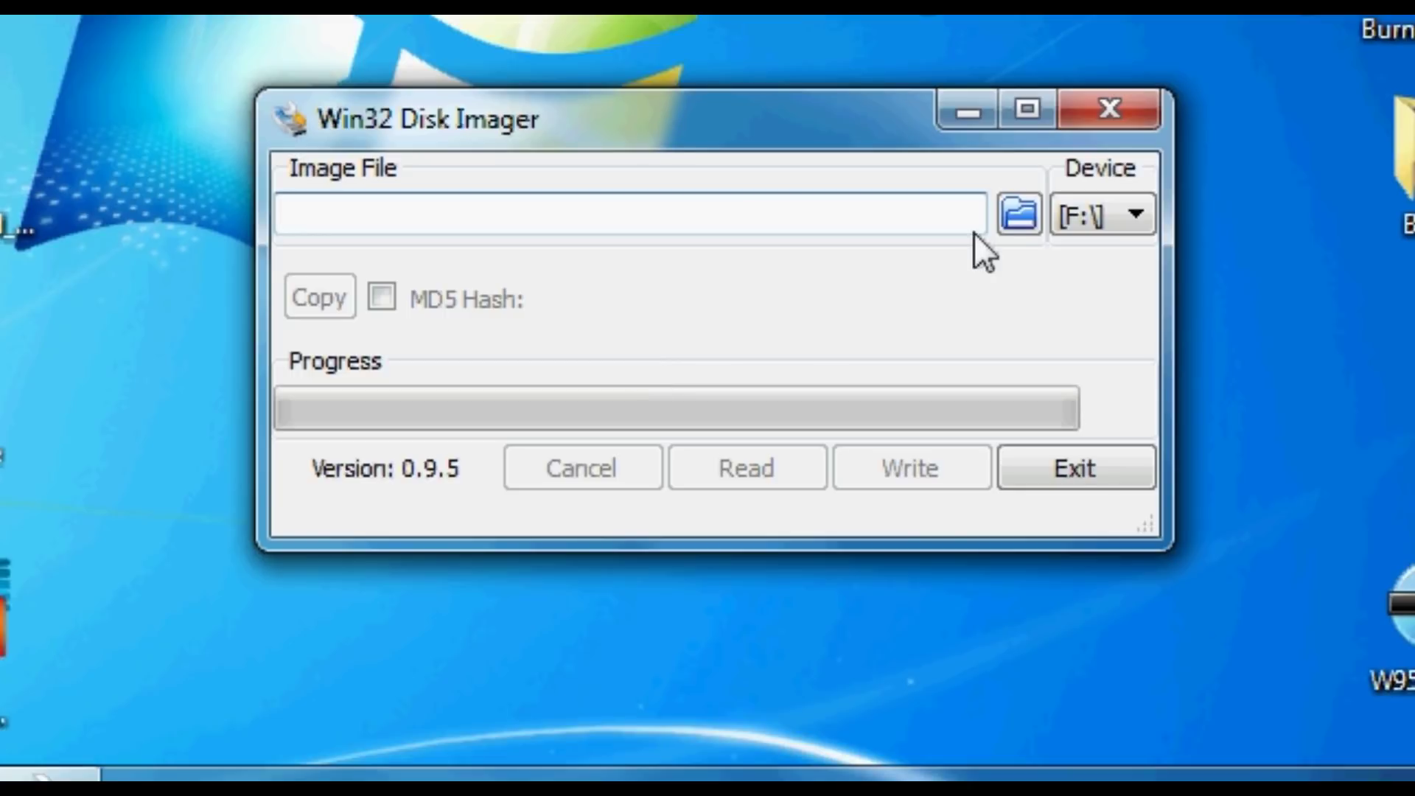
Load the LibreELEC-S905.arm-8.2-8.1.6 image file for writing to drive F:.
{"action": "left_click", "coordinate": [1002, 217]}
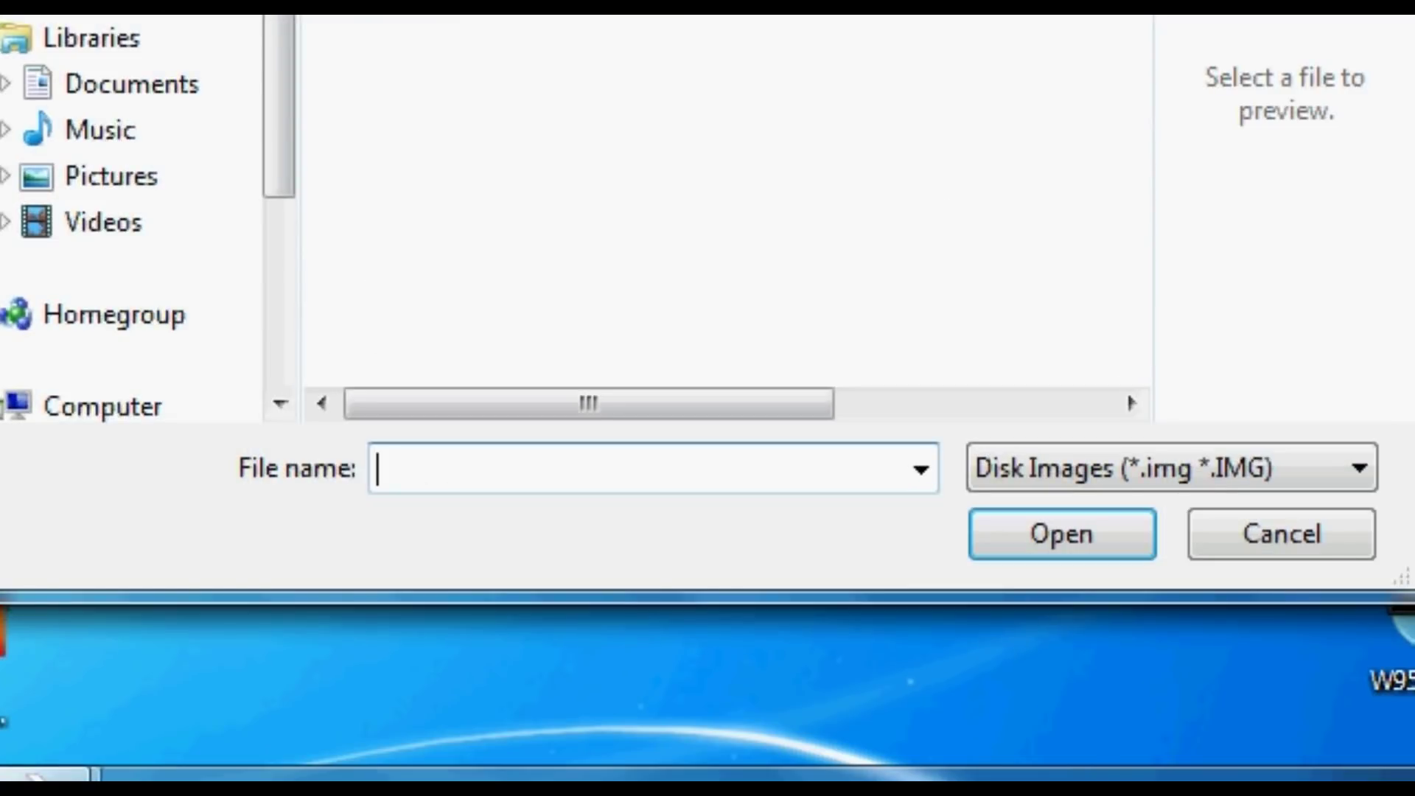
{"action": "left_click_drag", "start_coordinate": [1131, 59], "coordinate": [1142, 302]}
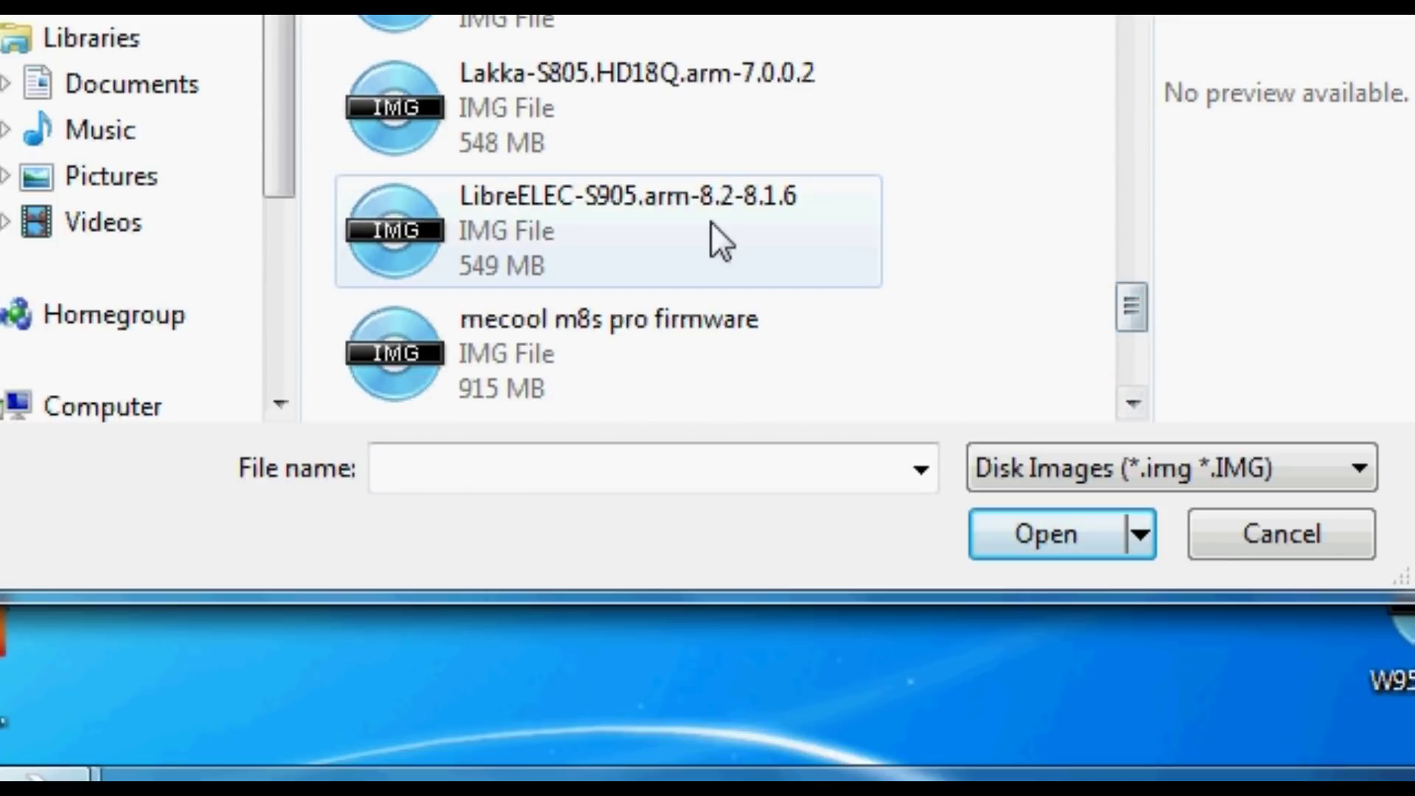
{"action": "left_click", "coordinate": [498, 192]}
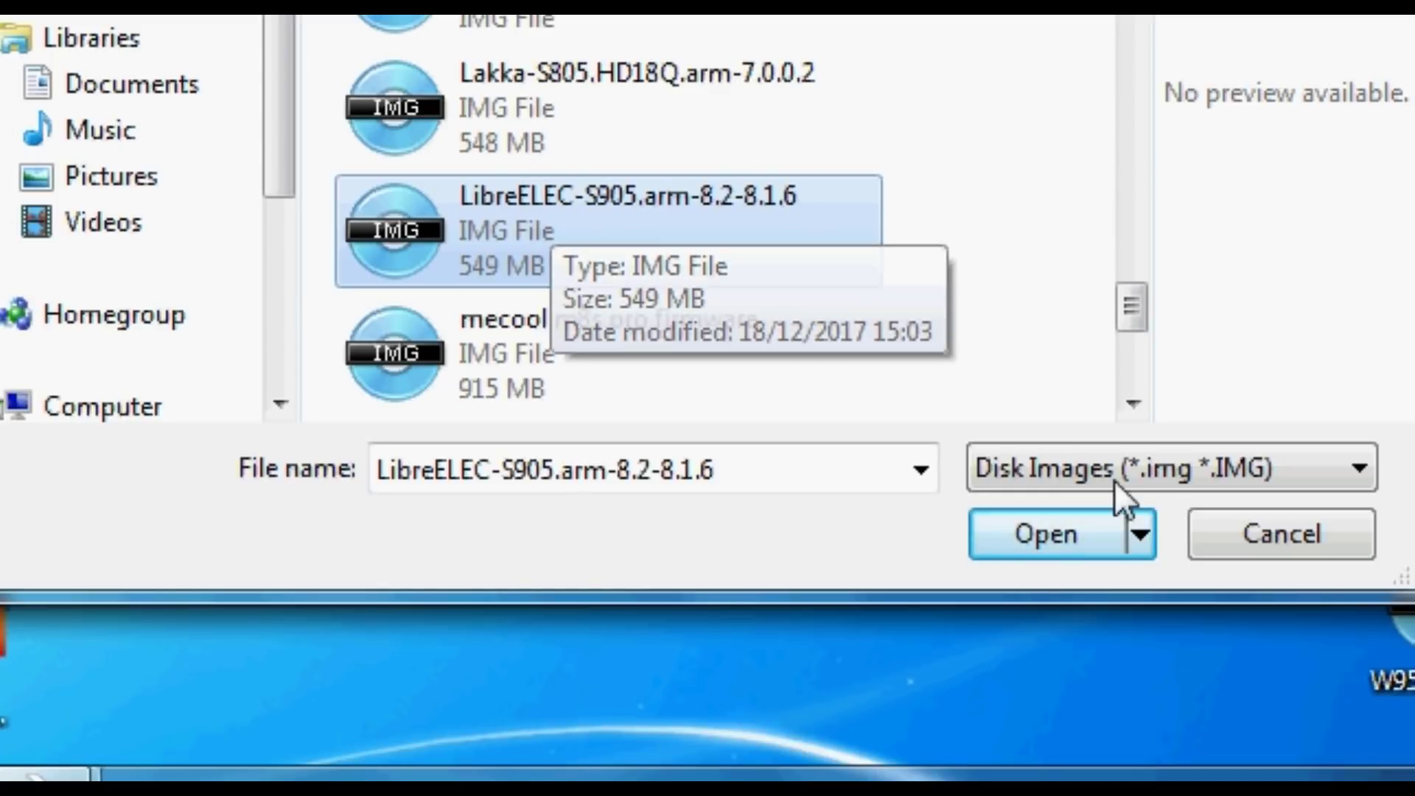
{"action": "left_click", "coordinate": [1066, 527]}
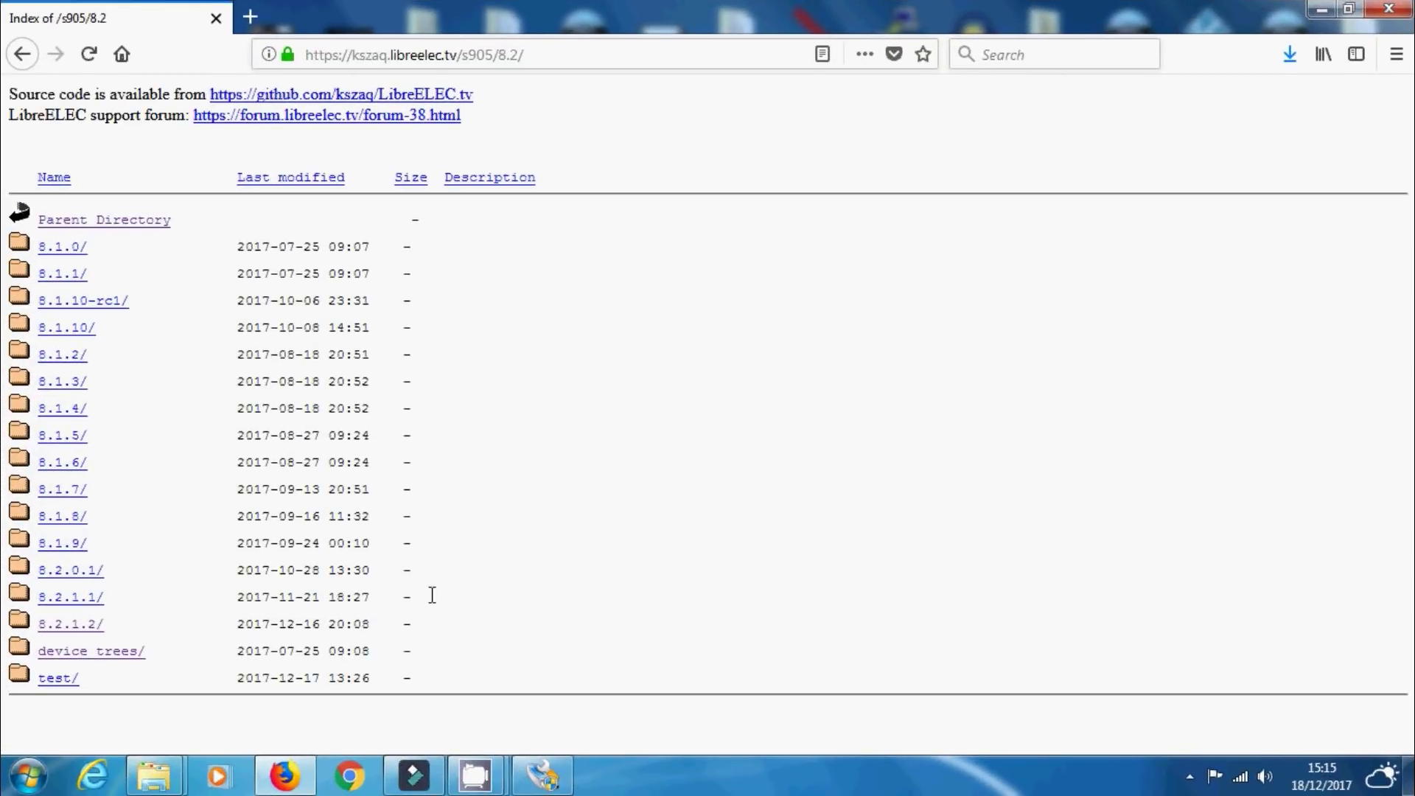
Go from the s905/8.2 listing into device_trees, showing the S905, S905D and S905X folders.
{"action": "left_click_drag", "start_coordinate": [526, 55], "coordinate": [303, 56]}
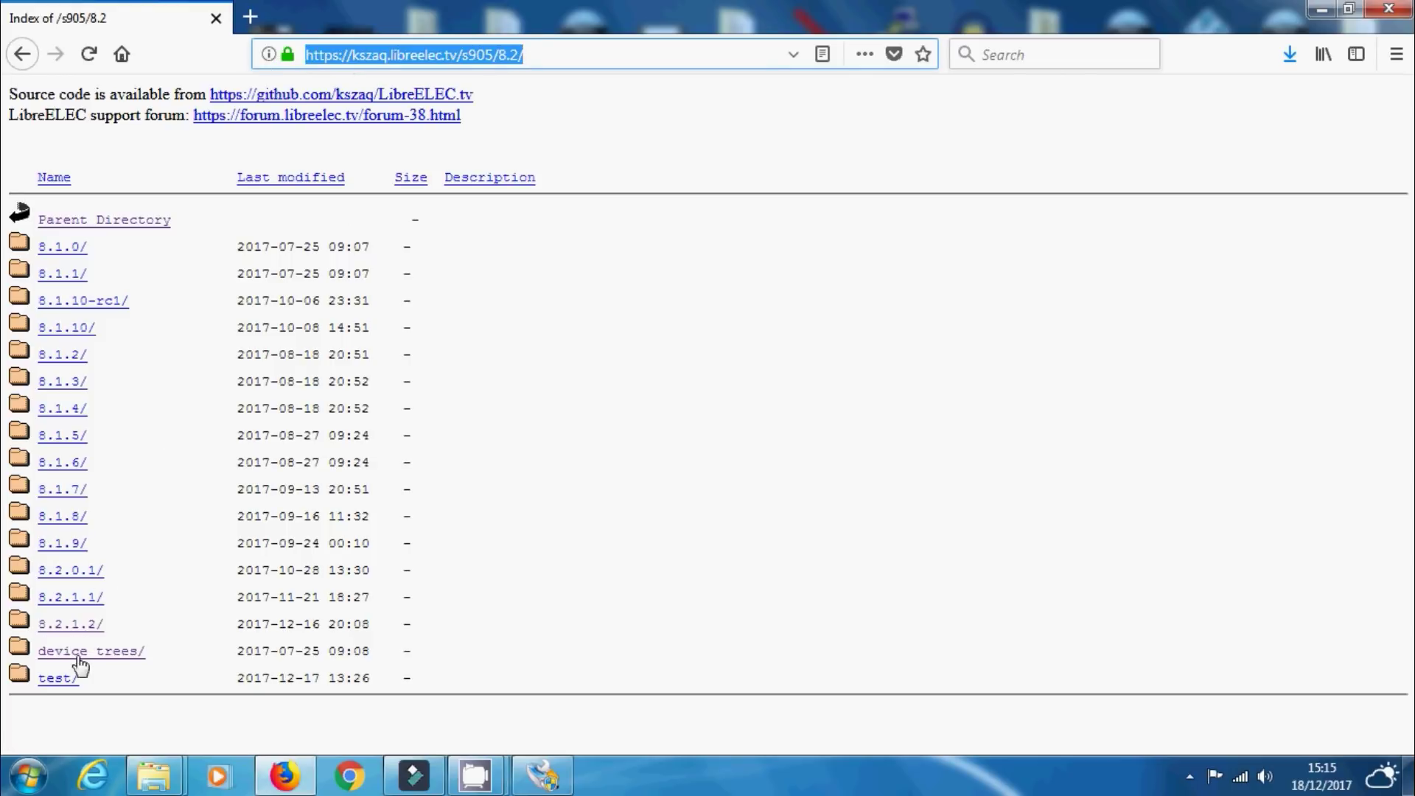
{"action": "left_click_drag", "start_coordinate": [129, 624], "coordinate": [38, 663]}
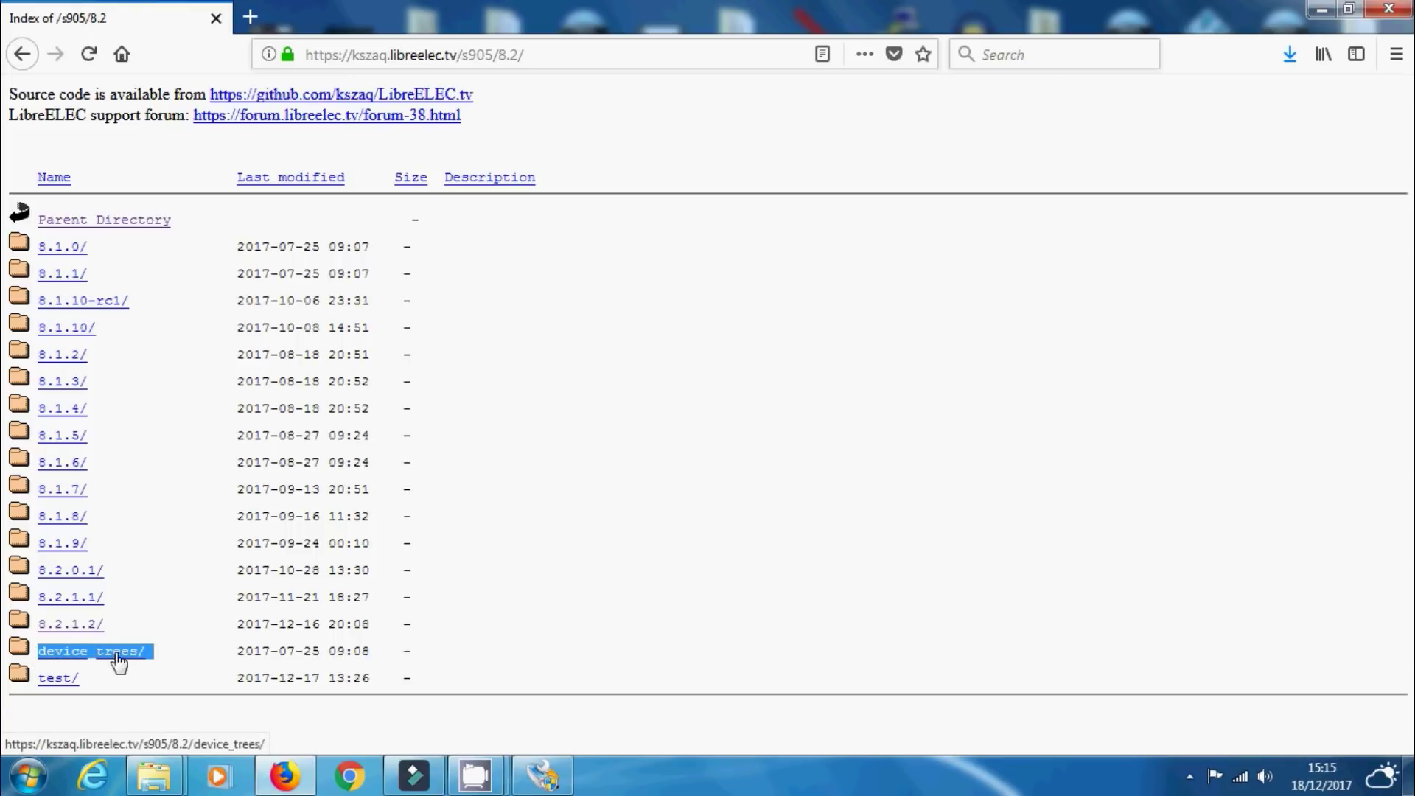
{"action": "left_click", "coordinate": [62, 656]}
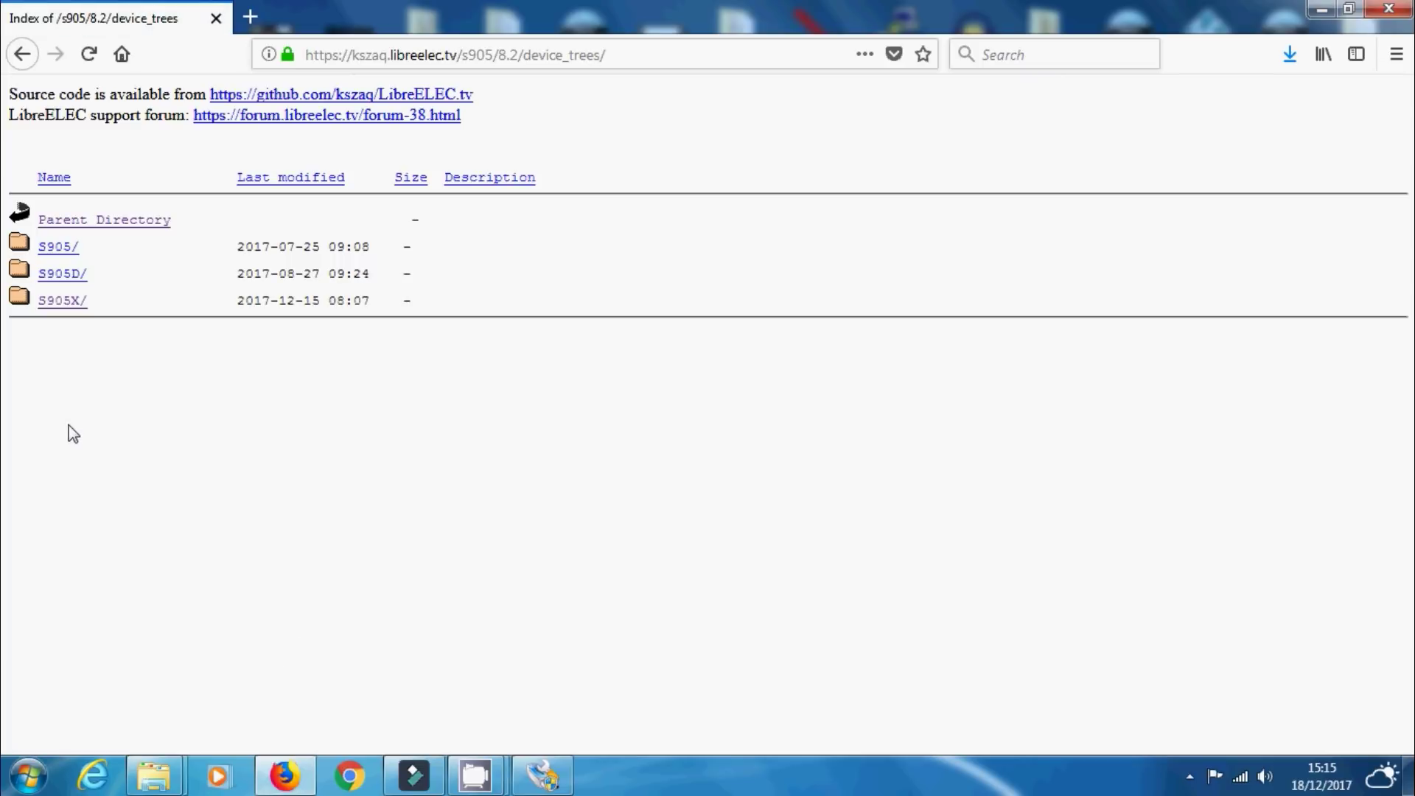
{"action": "left_click_drag", "start_coordinate": [100, 311], "coordinate": [53, 313]}
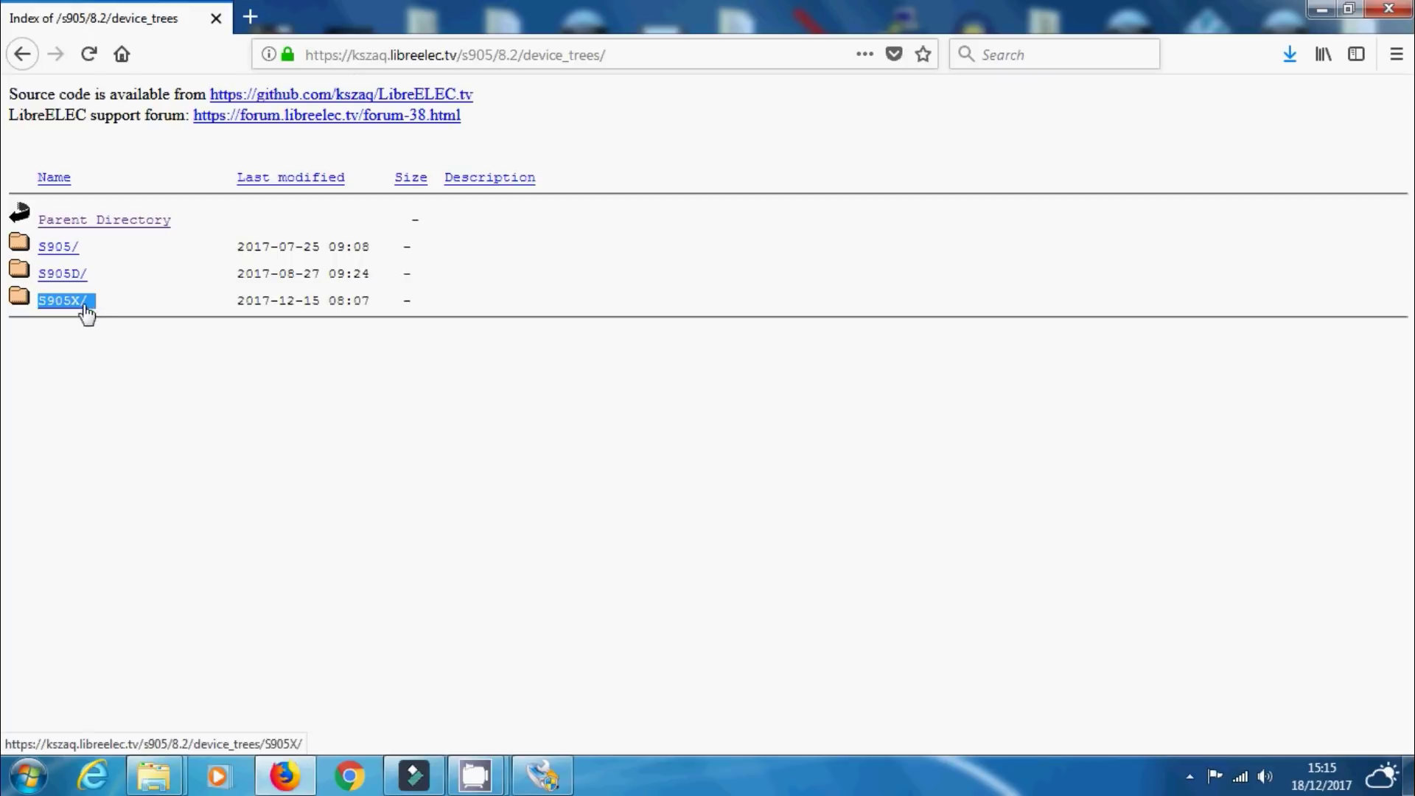
Save gxl_p212_1g.dtb (39.7 KB) from the S905X folder to the desktop and minimise Firefox.
{"action": "left_click", "coordinate": [59, 308]}
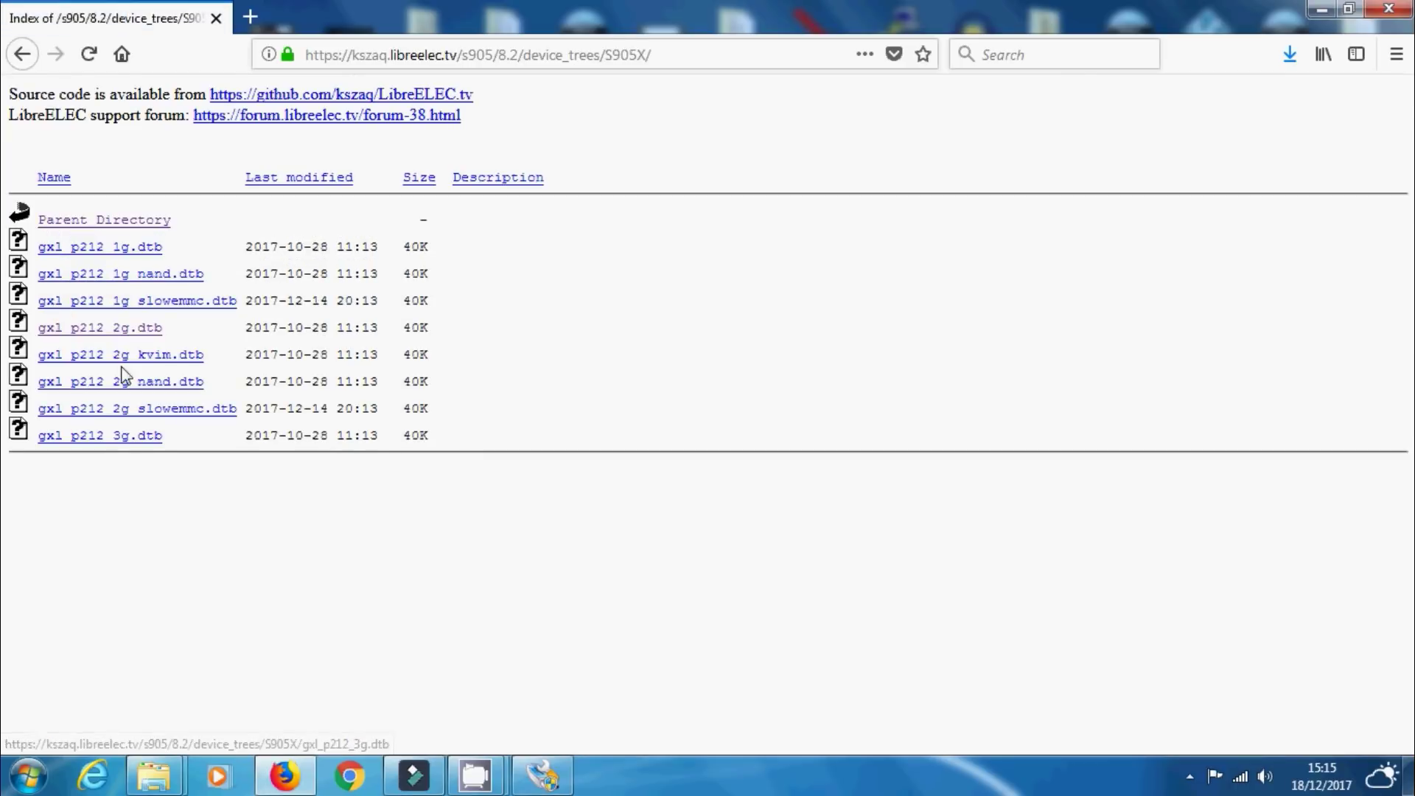
{"action": "left_click_drag", "start_coordinate": [196, 246], "coordinate": [46, 251]}
{"action": "left_click_drag", "start_coordinate": [223, 279], "coordinate": [41, 283]}
{"action": "left_click", "coordinate": [242, 300]}
{"action": "mouse_move", "coordinate": [242, 300]}
{"action": "left_mouse_down"}
{"action": "mouse_move", "coordinate": [41, 312]}
{"action": "mouse_move", "coordinate": [237, 299]}
{"action": "left_mouse_up"}
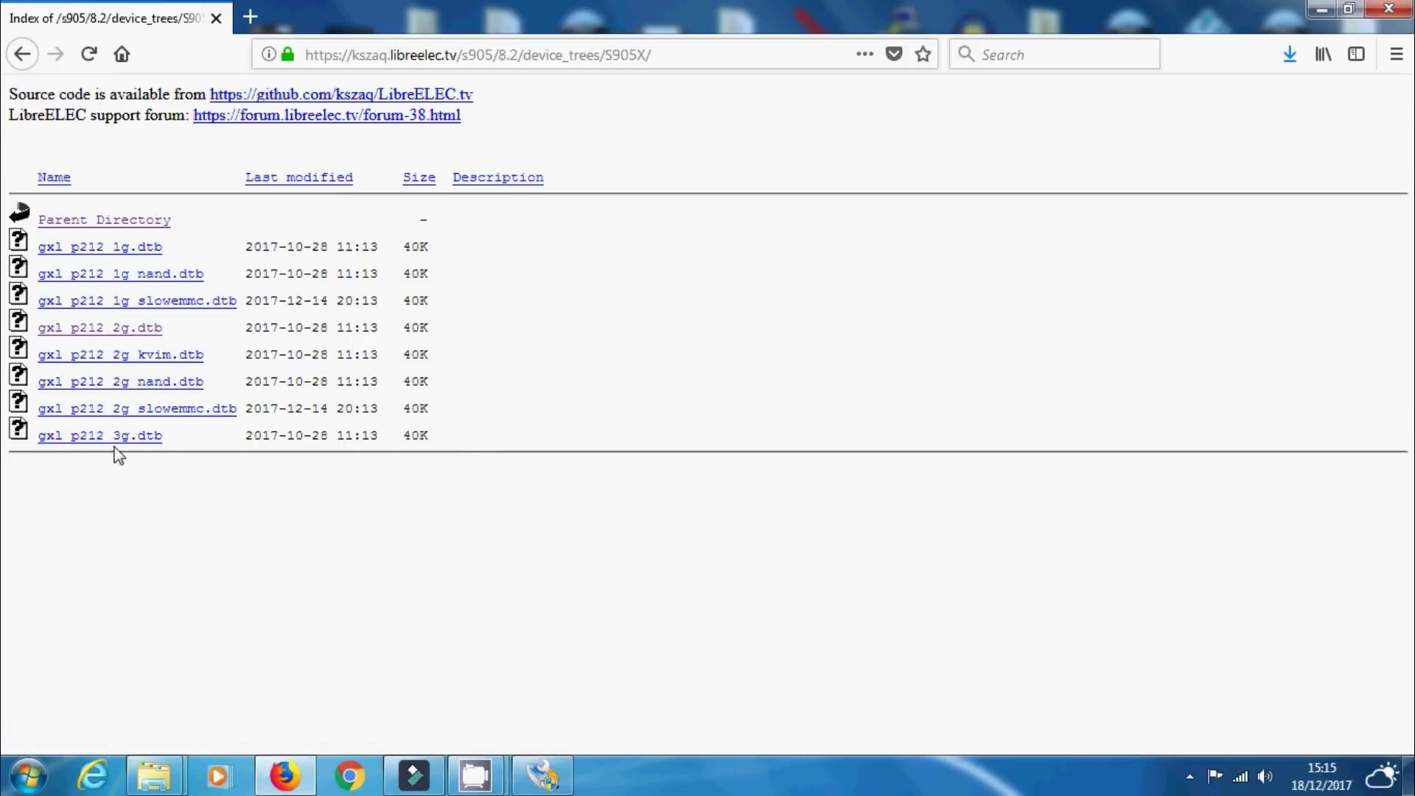
{"action": "left_click_drag", "start_coordinate": [188, 240], "coordinate": [37, 249]}
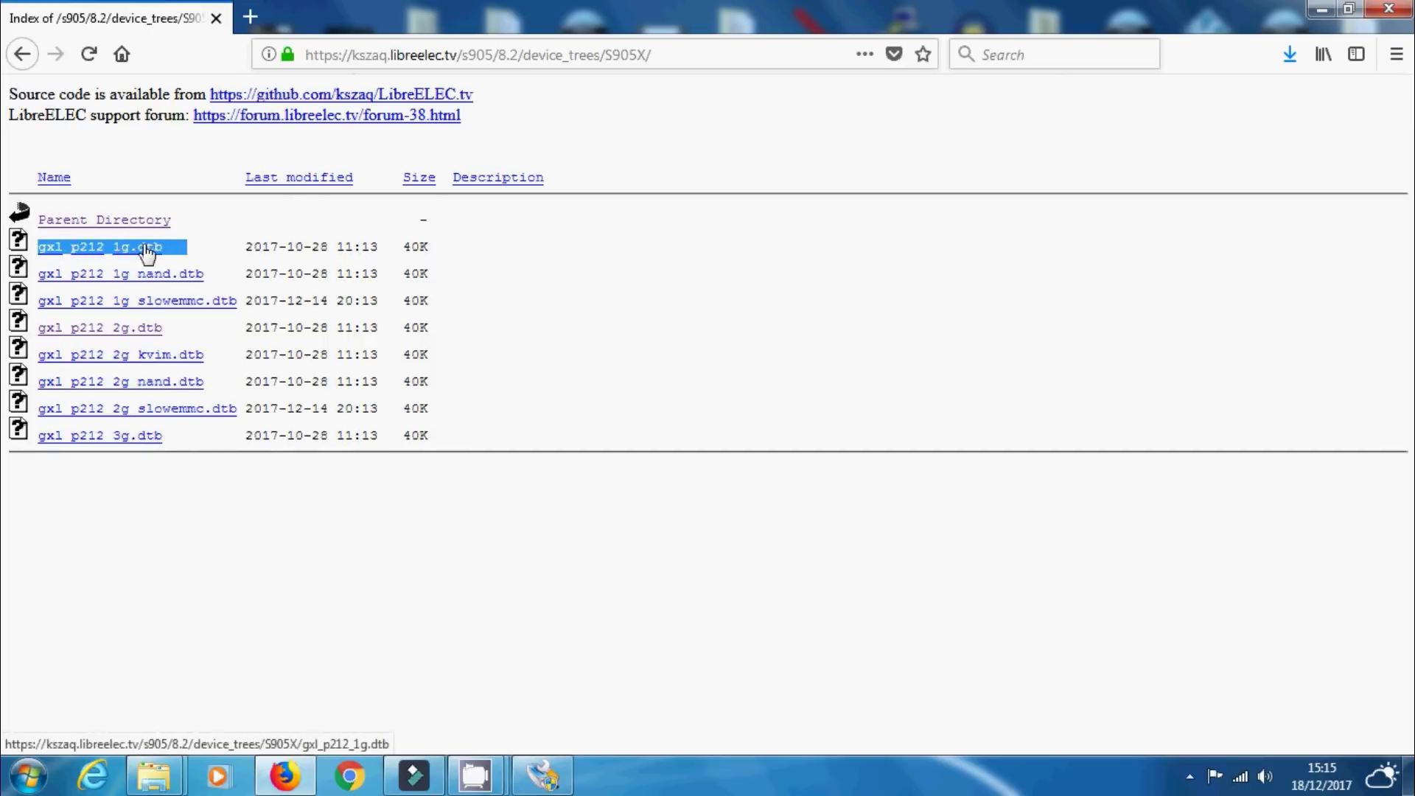
{"action": "left_click", "coordinate": [120, 250]}
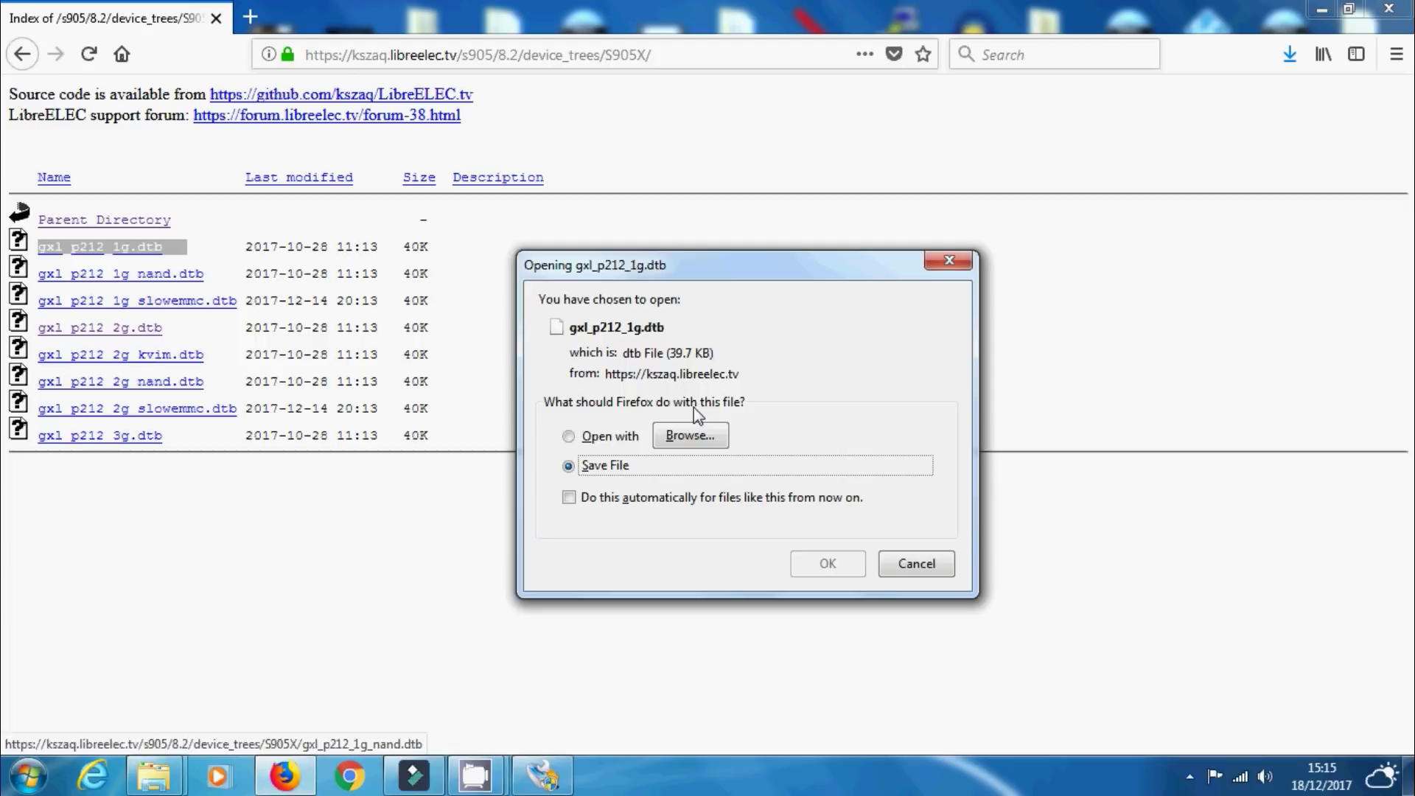
{"action": "left_click", "coordinate": [816, 561]}
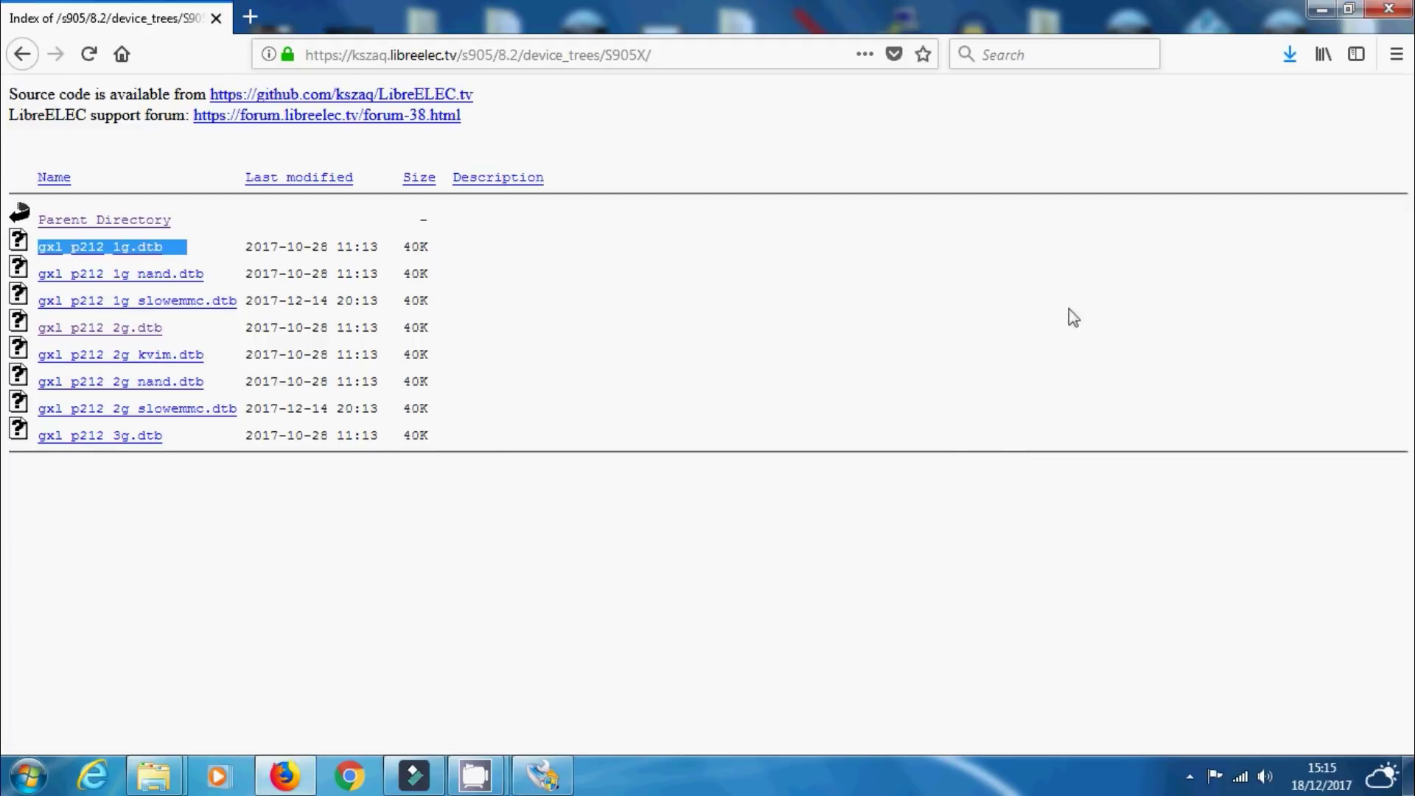
{"action": "left_click", "coordinate": [1321, 9]}
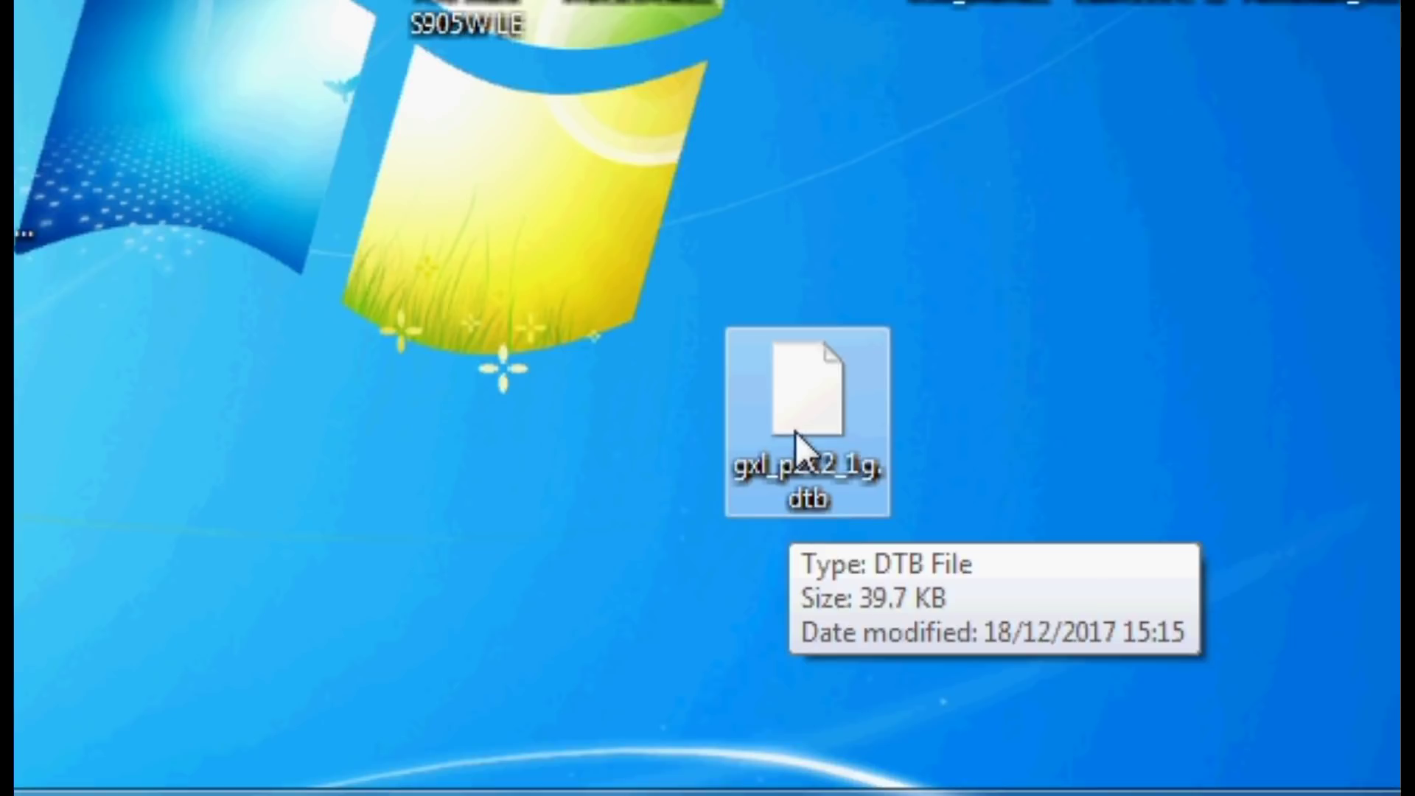
Rename the desktop file gxl_p212_1g.dtb to dtb.img, accepting the extension change.
{"action": "right_click", "coordinate": [820, 431]}
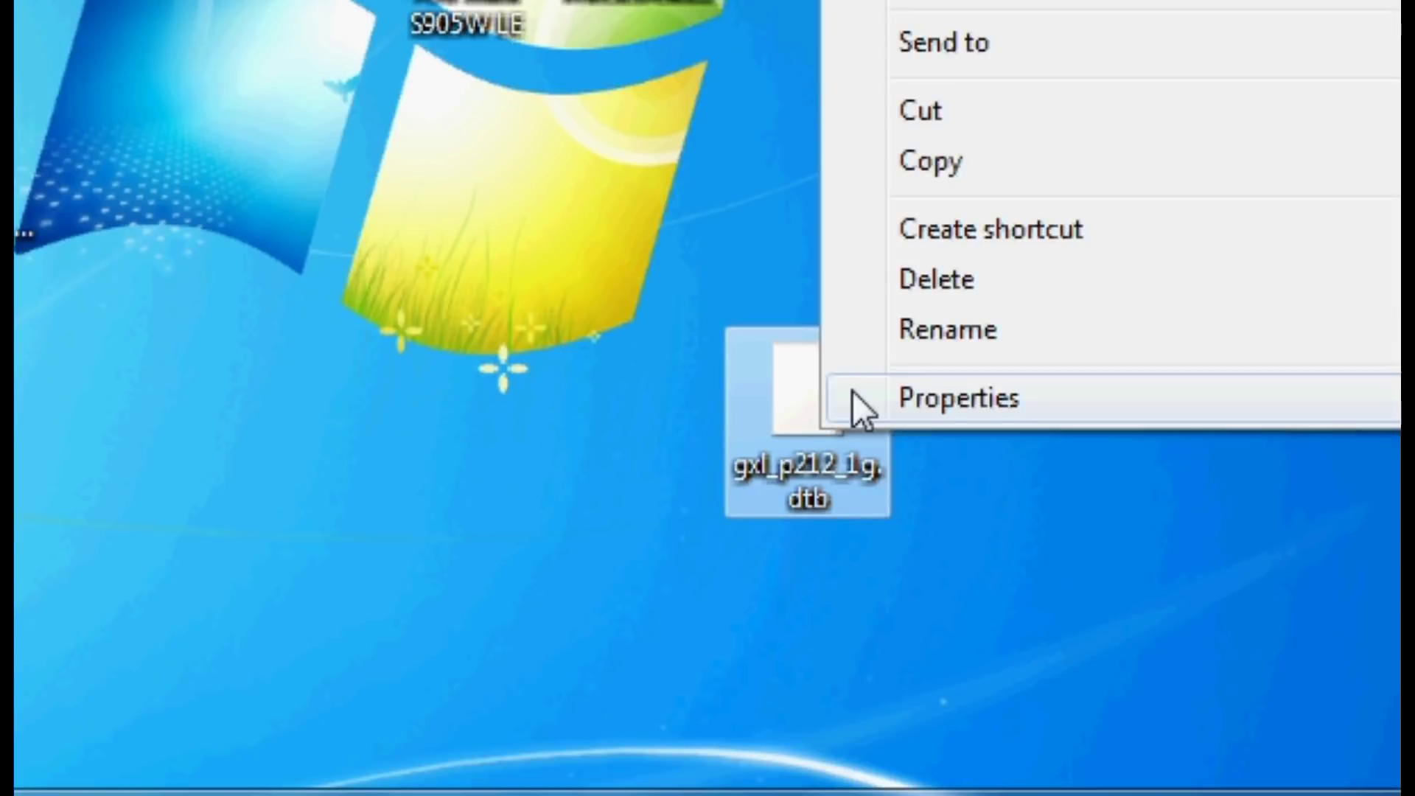
{"action": "left_click", "coordinate": [980, 327]}
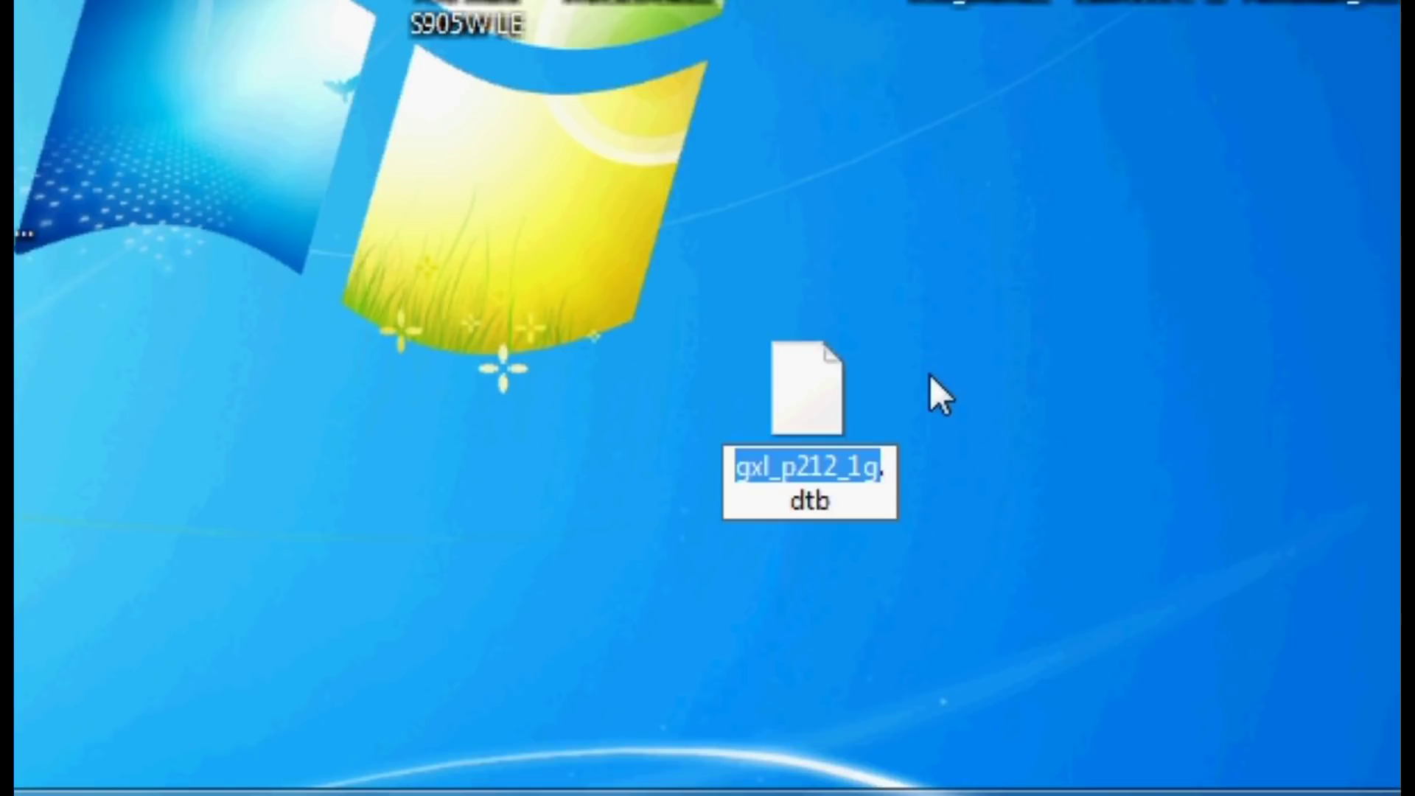
{"action": "key", "text": "Delete"}
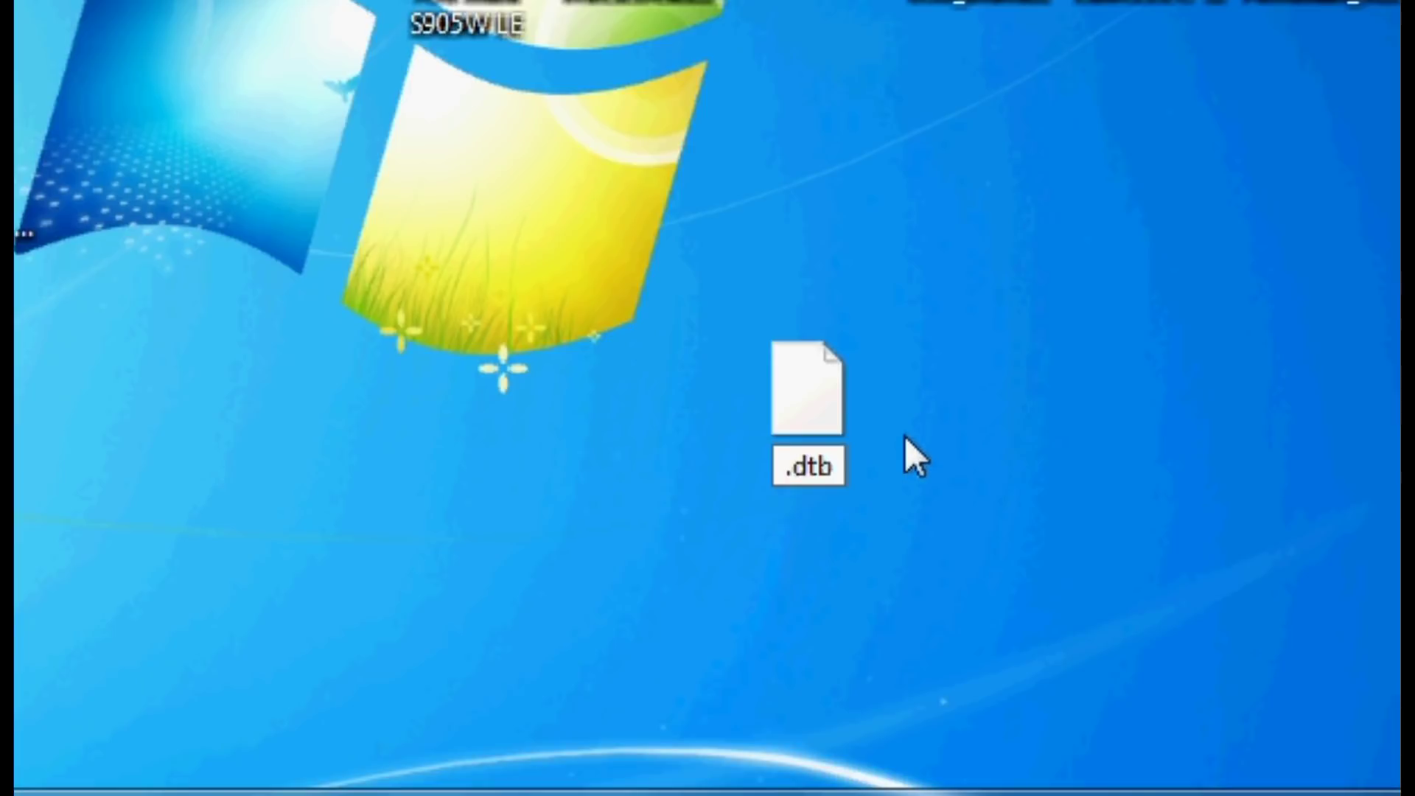
{"action": "key", "text": "Delete"}
{"action": "key", "text": "End"}
{"action": "type", "text": ".img"}
{"action": "key", "text": "Return"}
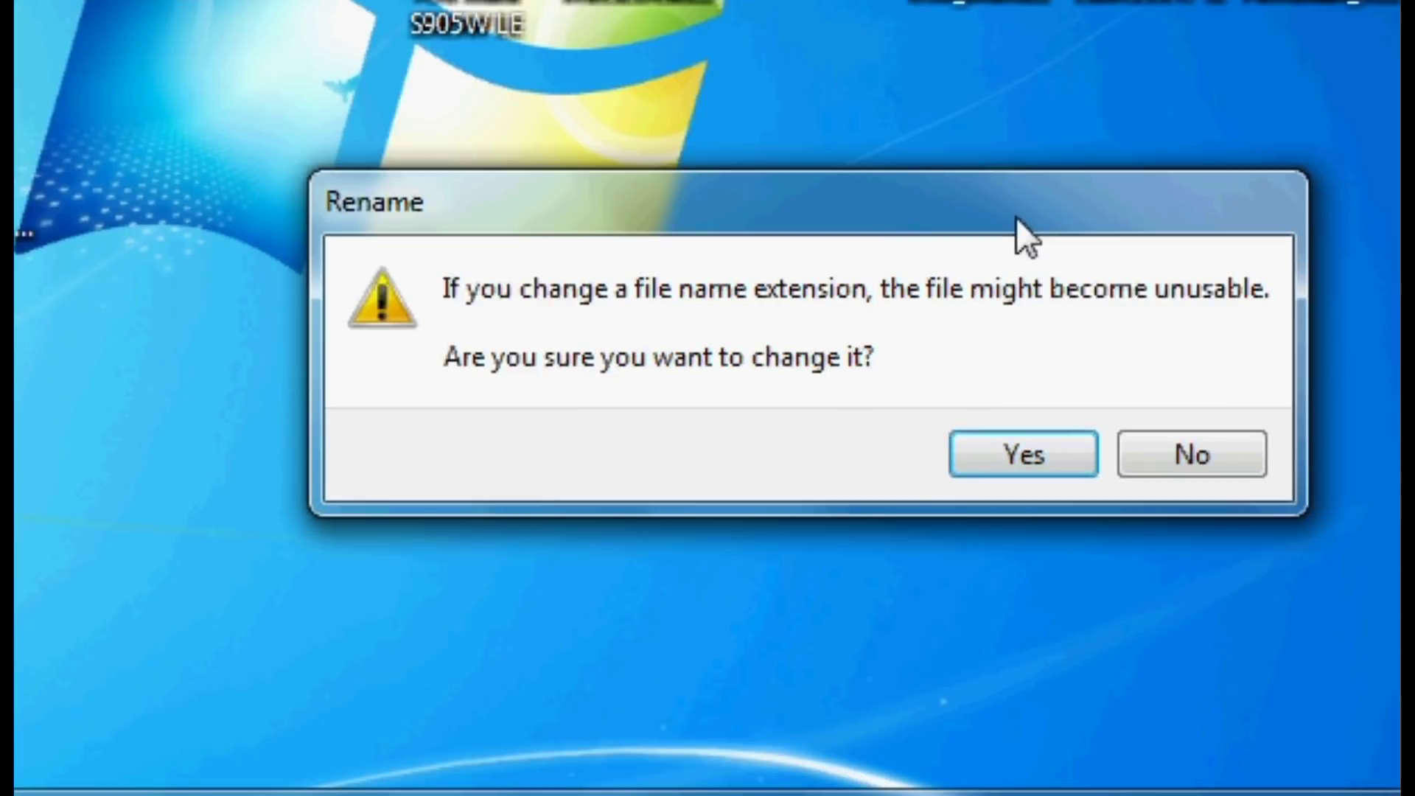
{"action": "left_click", "coordinate": [1039, 472]}
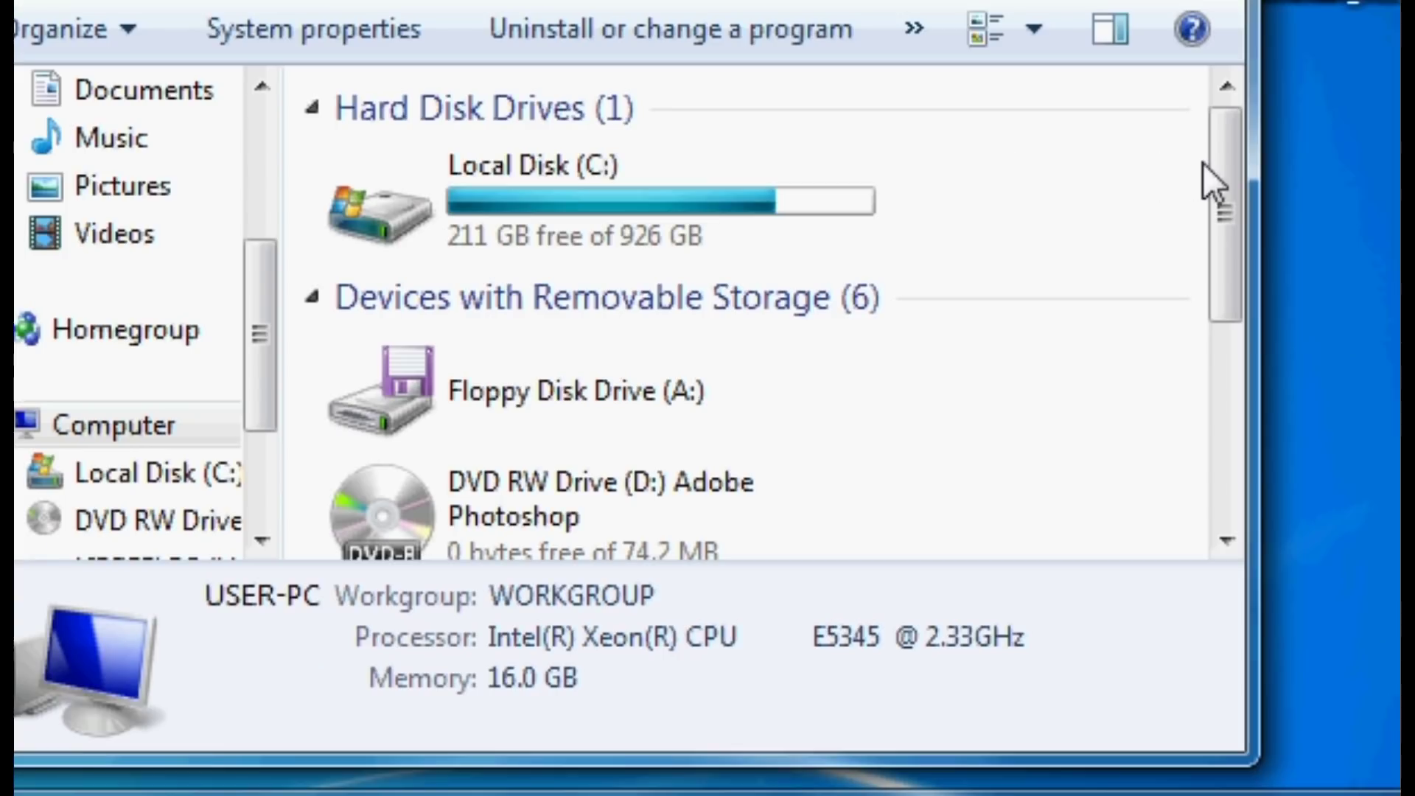
On LIBREELEC (H:), delete the old 202 KB dtb and copy in the new 39.7 KB dtb.
{"action": "scroll", "coordinate": [1239, 269], "scroll_direction": "down", "scroll_amount": 5}
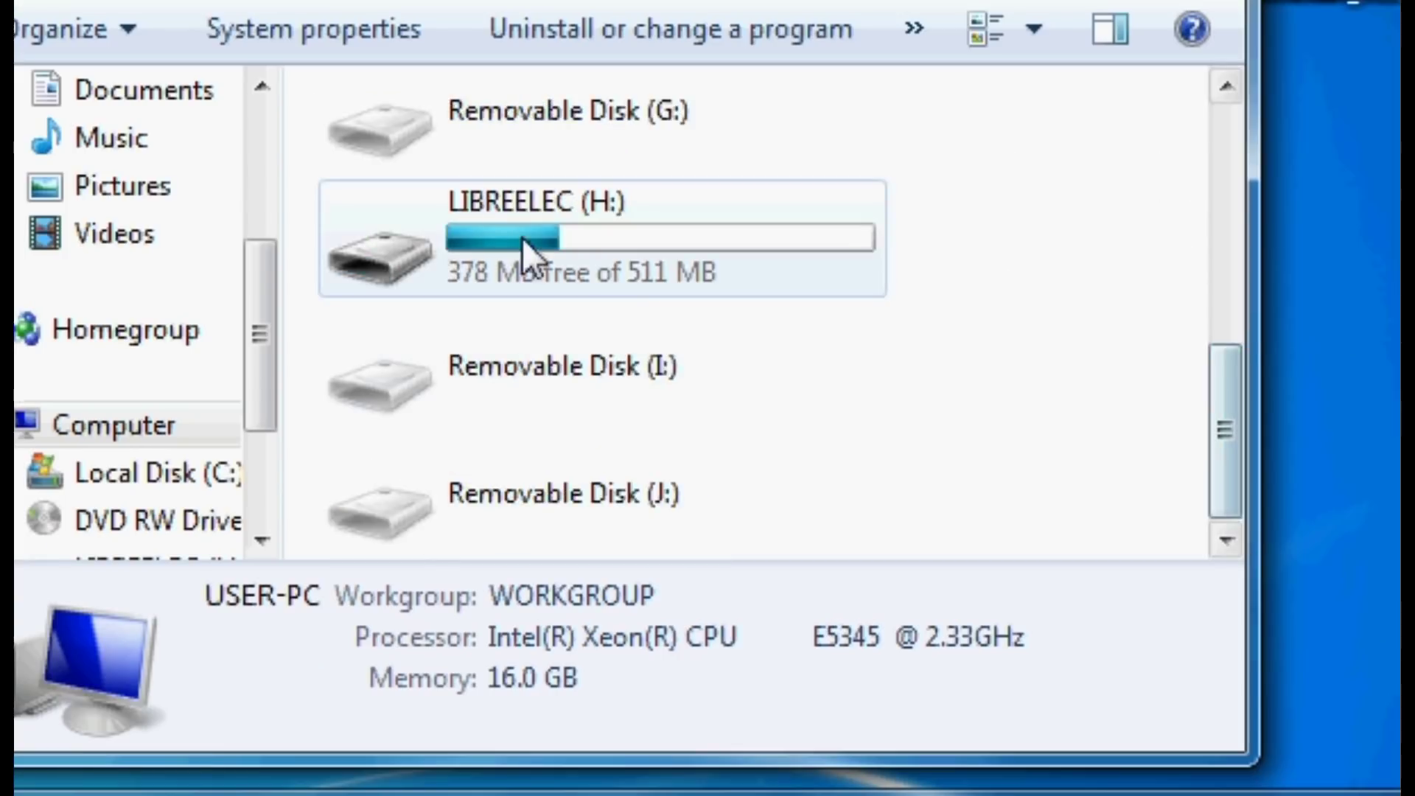
{"action": "double_click", "coordinate": [625, 240]}
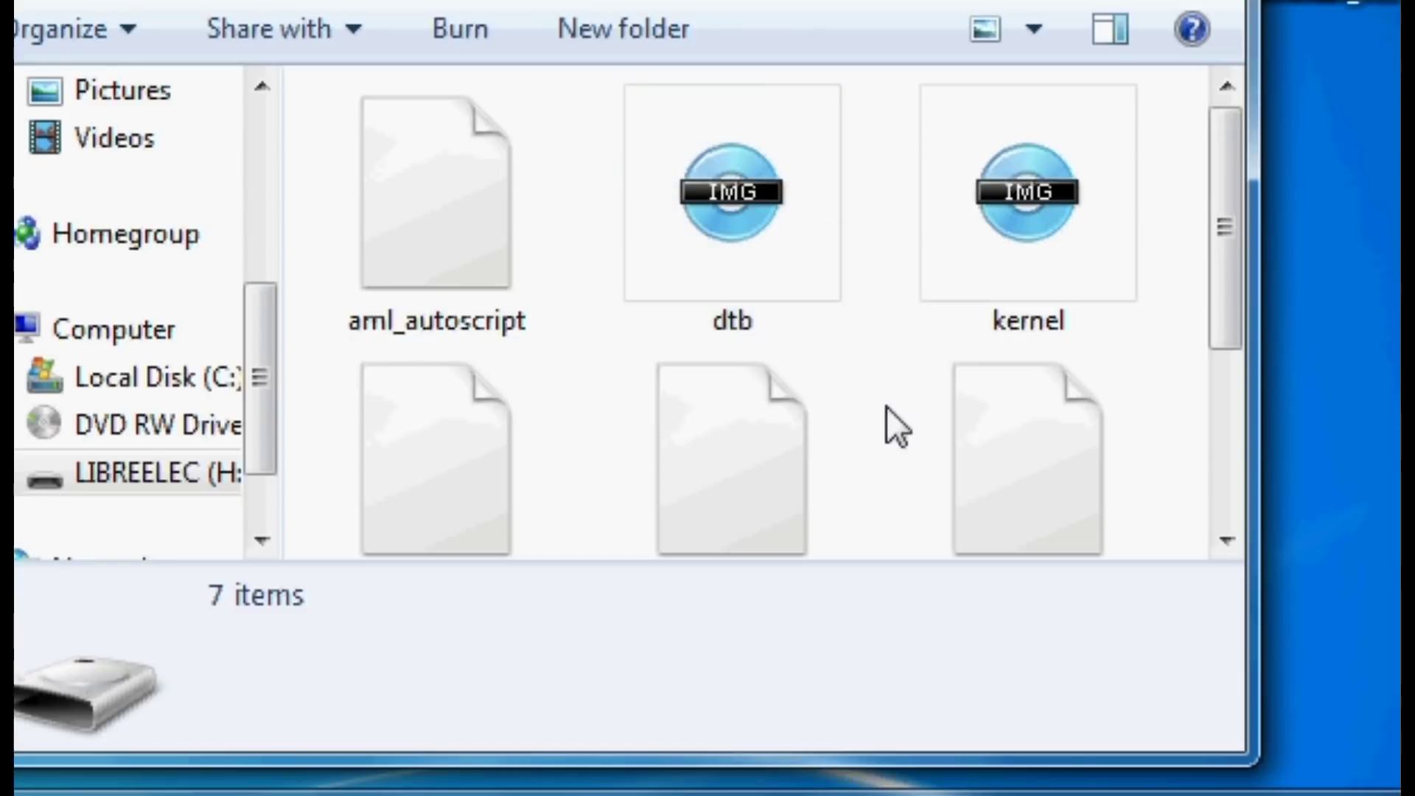
{"action": "left_click", "coordinate": [757, 221]}
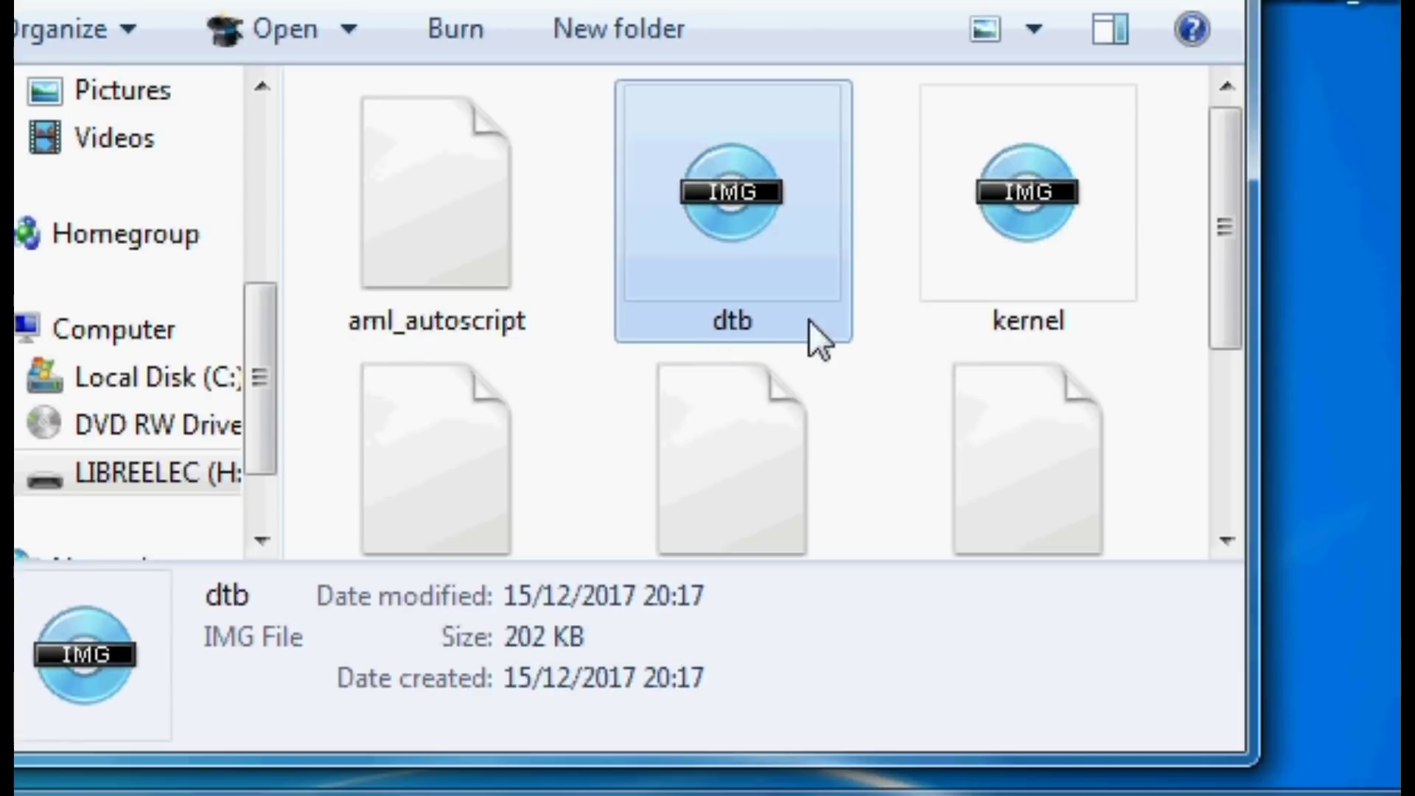
{"action": "right_click", "coordinate": [768, 212]}
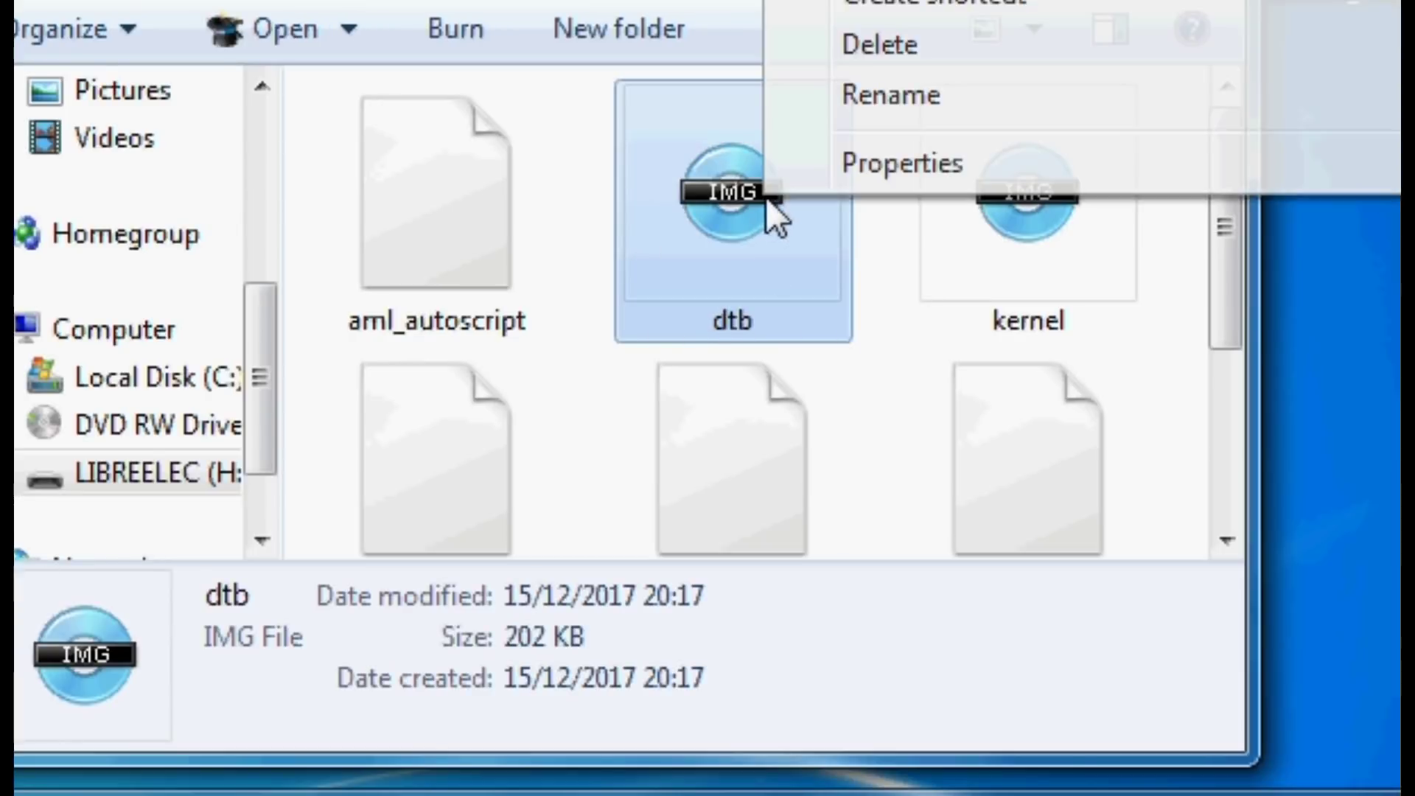
{"action": "left_click", "coordinate": [899, 51]}
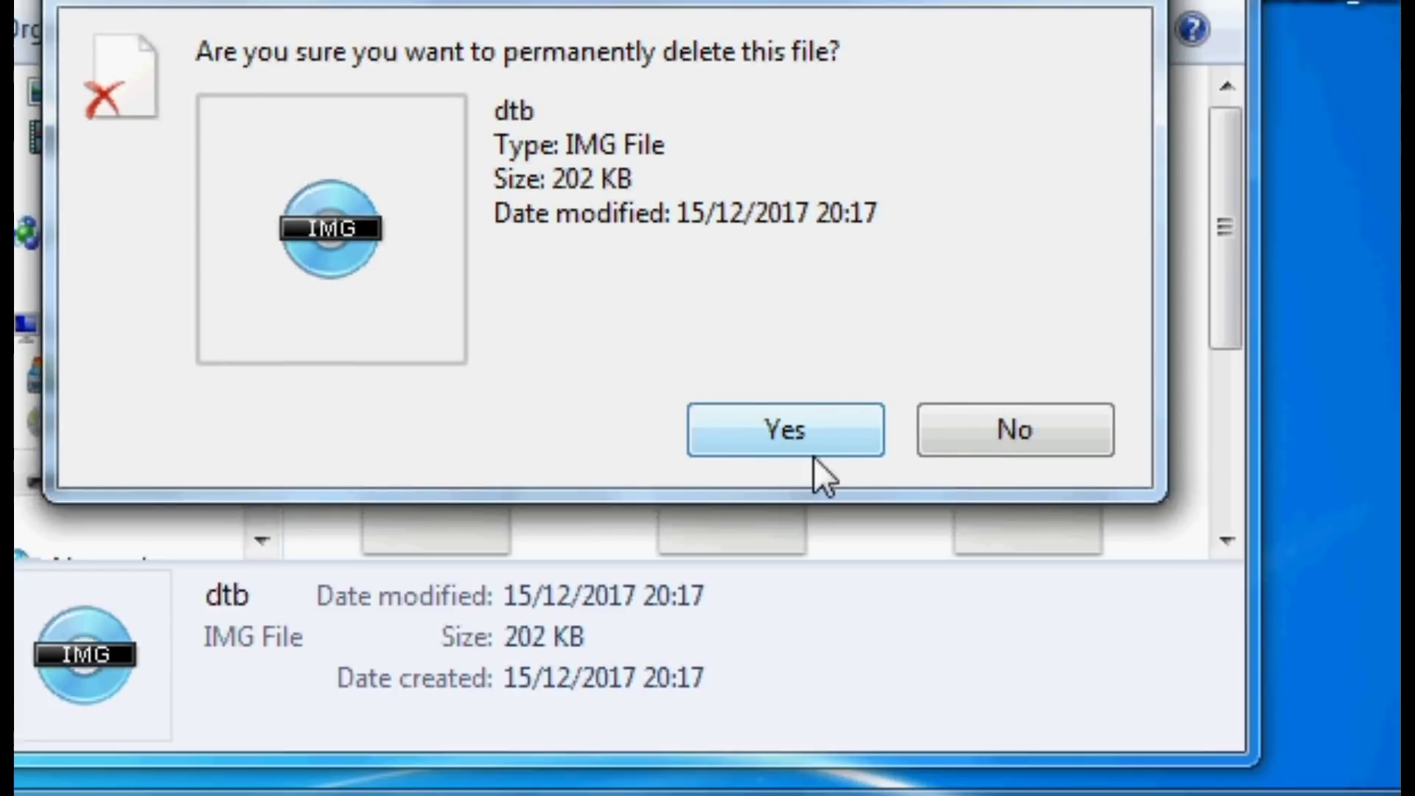
{"action": "left_click", "coordinate": [837, 453]}
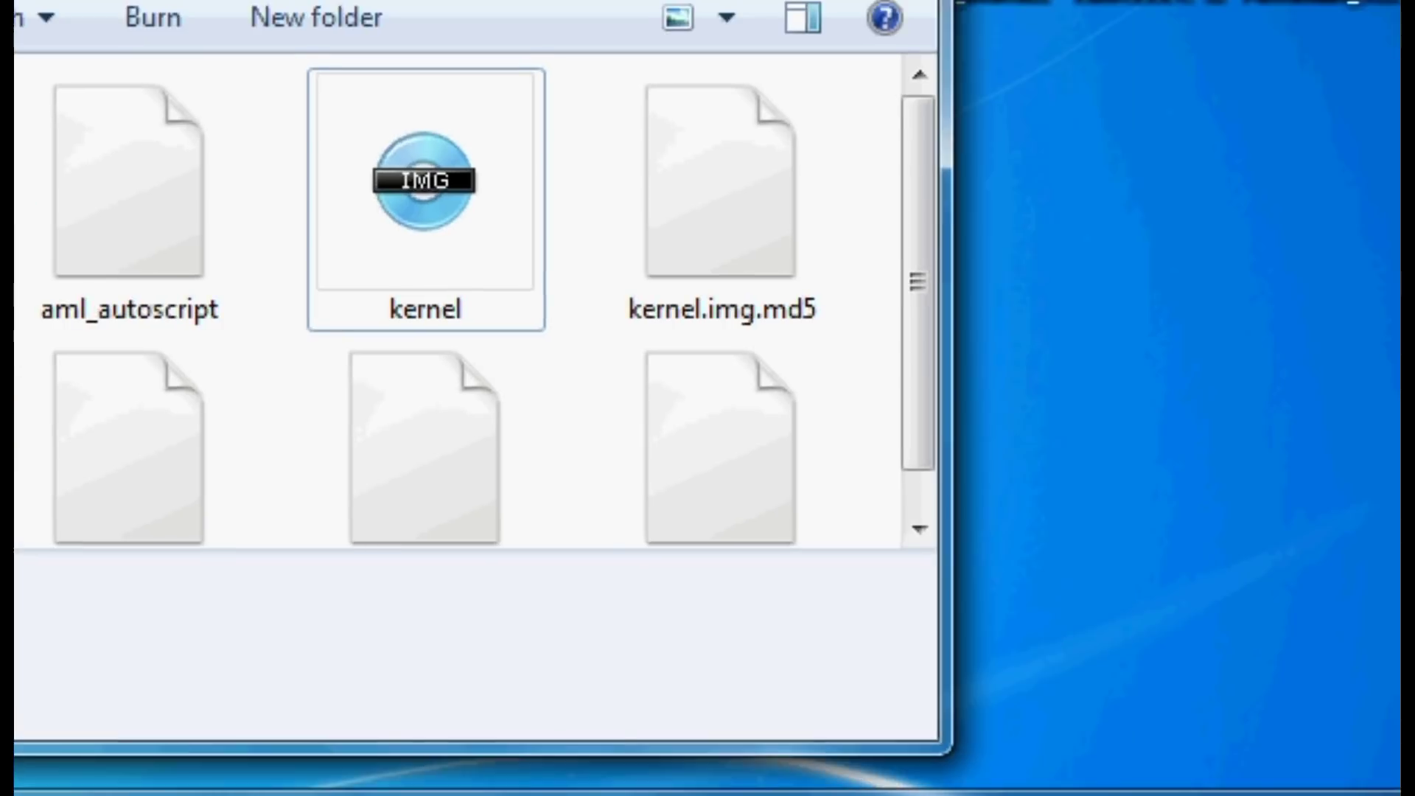
{"action": "left_click_drag", "start_coordinate": [846, 379], "coordinate": [679, 281]}
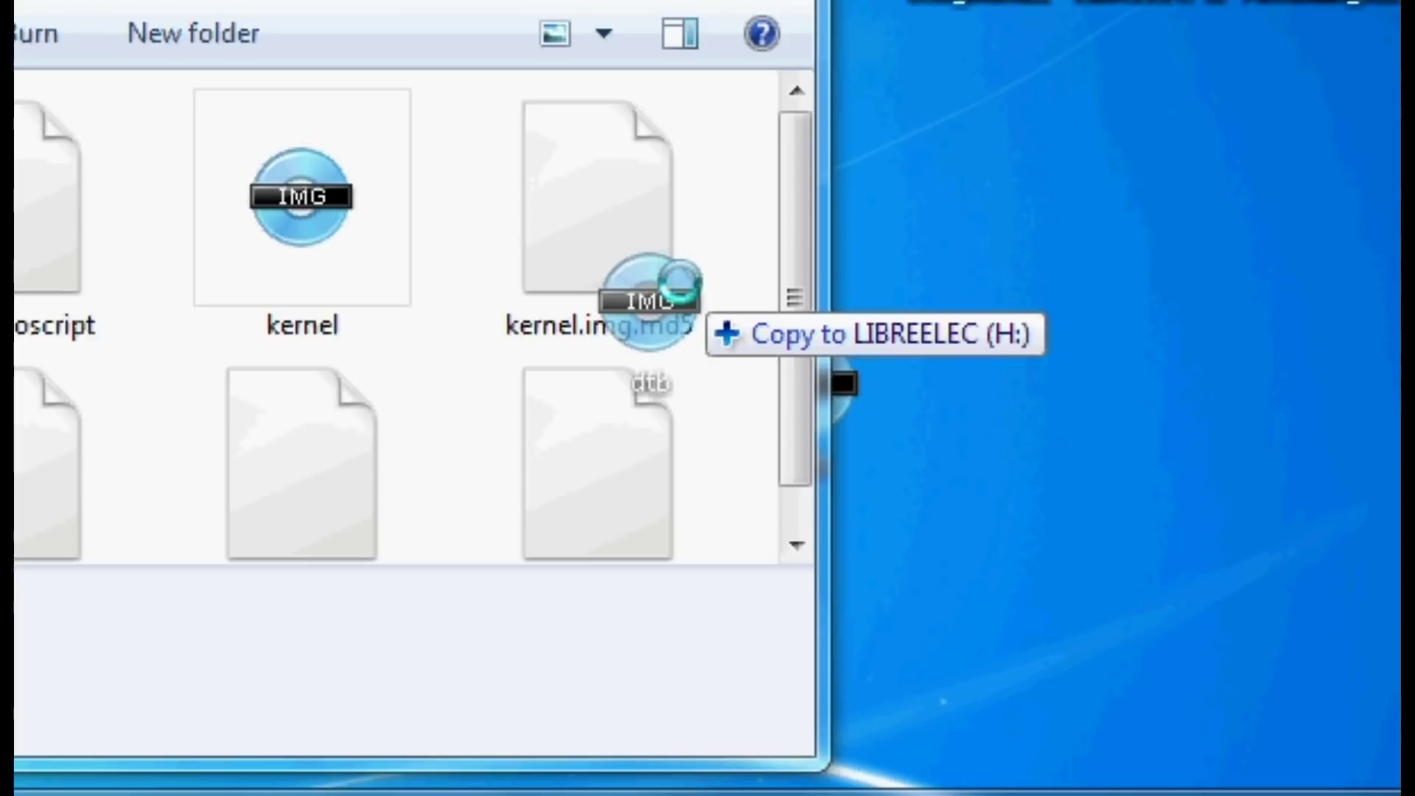
{"action": "left_click_drag", "start_coordinate": [678, 283], "coordinate": [674, 279]}
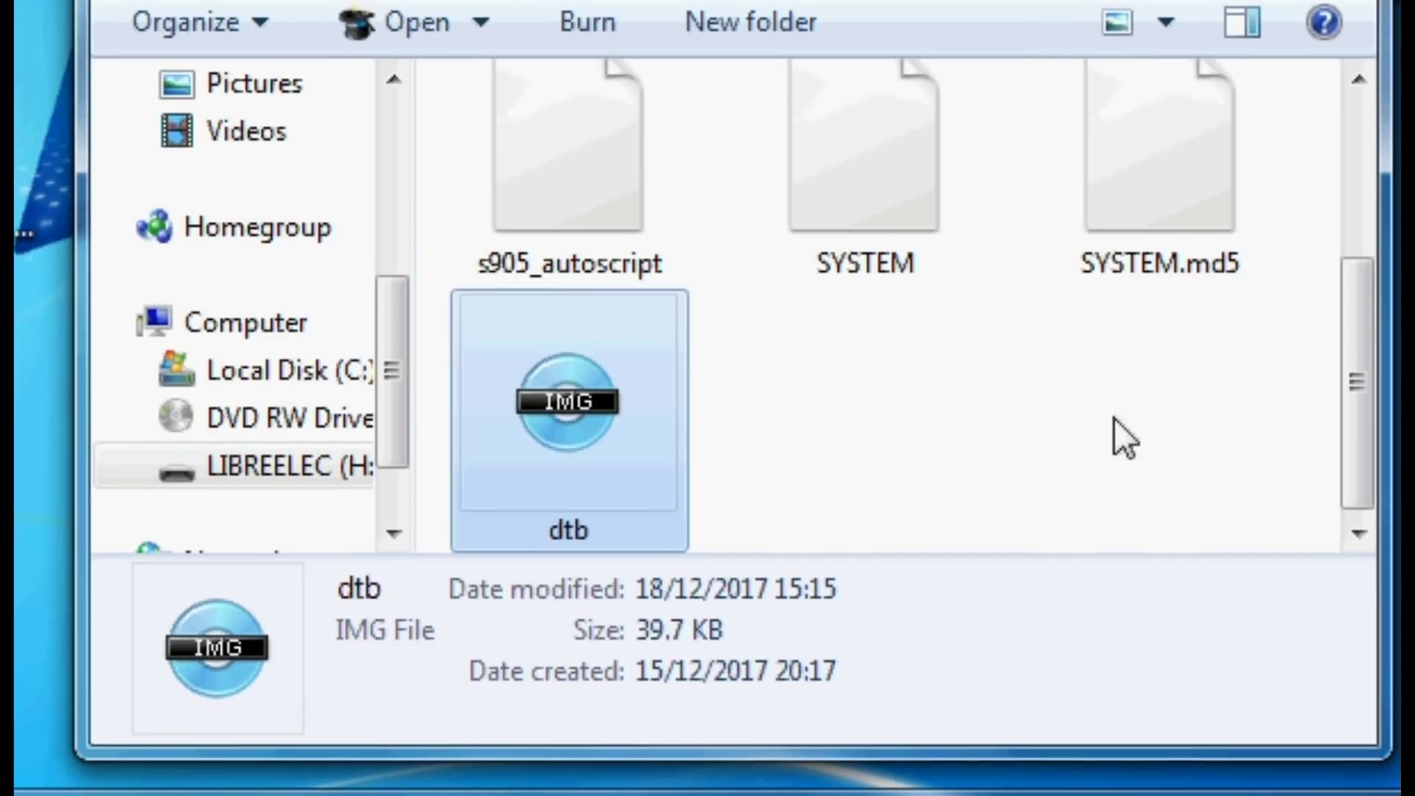
Boot the X96 Mini from the SD card until LibreELEC's Welcome wizard appears.
{"action": "left_click", "coordinate": [1115, 420]}
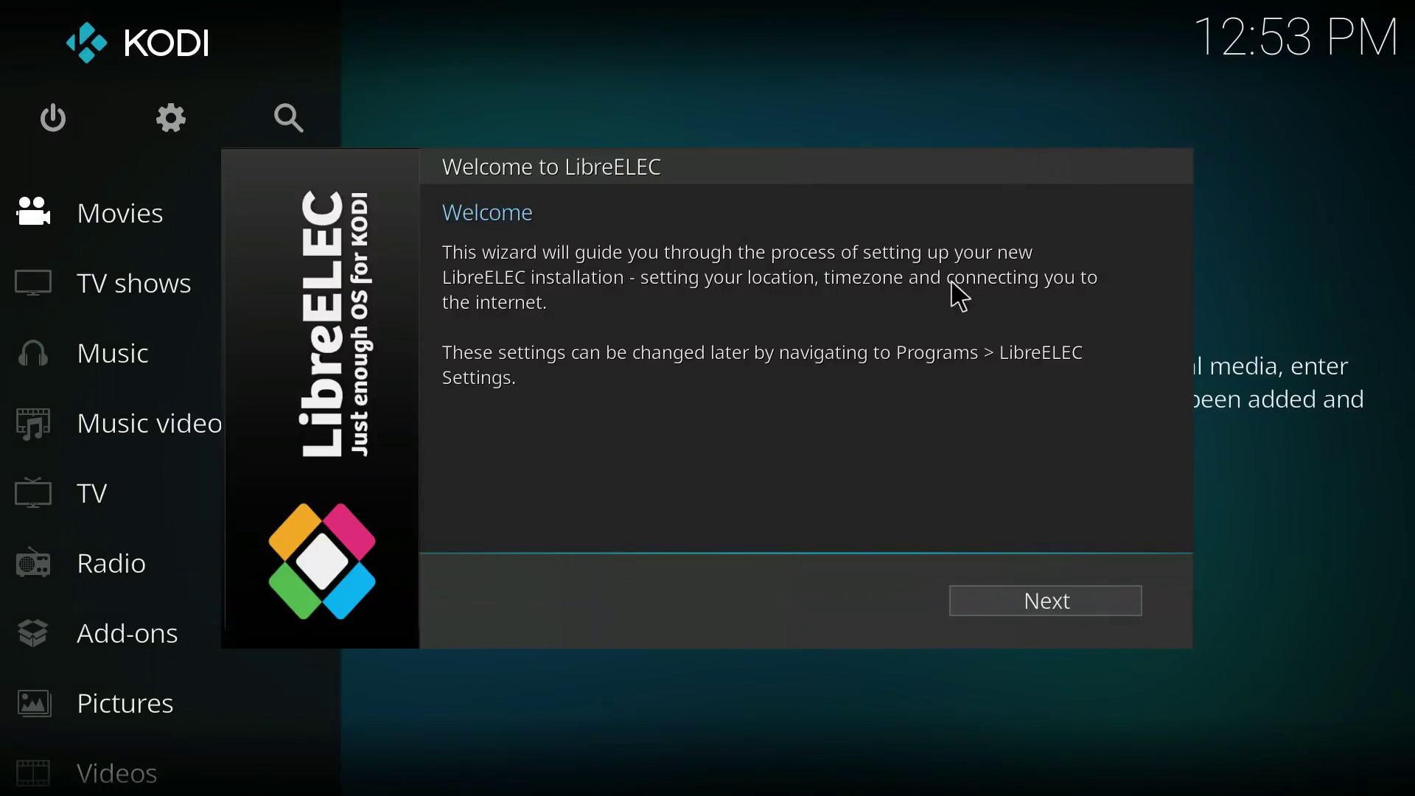
Step through the LibreELEC wizard keeping hostname LibreELEC, SSH off and Samba on.
{"action": "left_click", "coordinate": [1043, 610]}
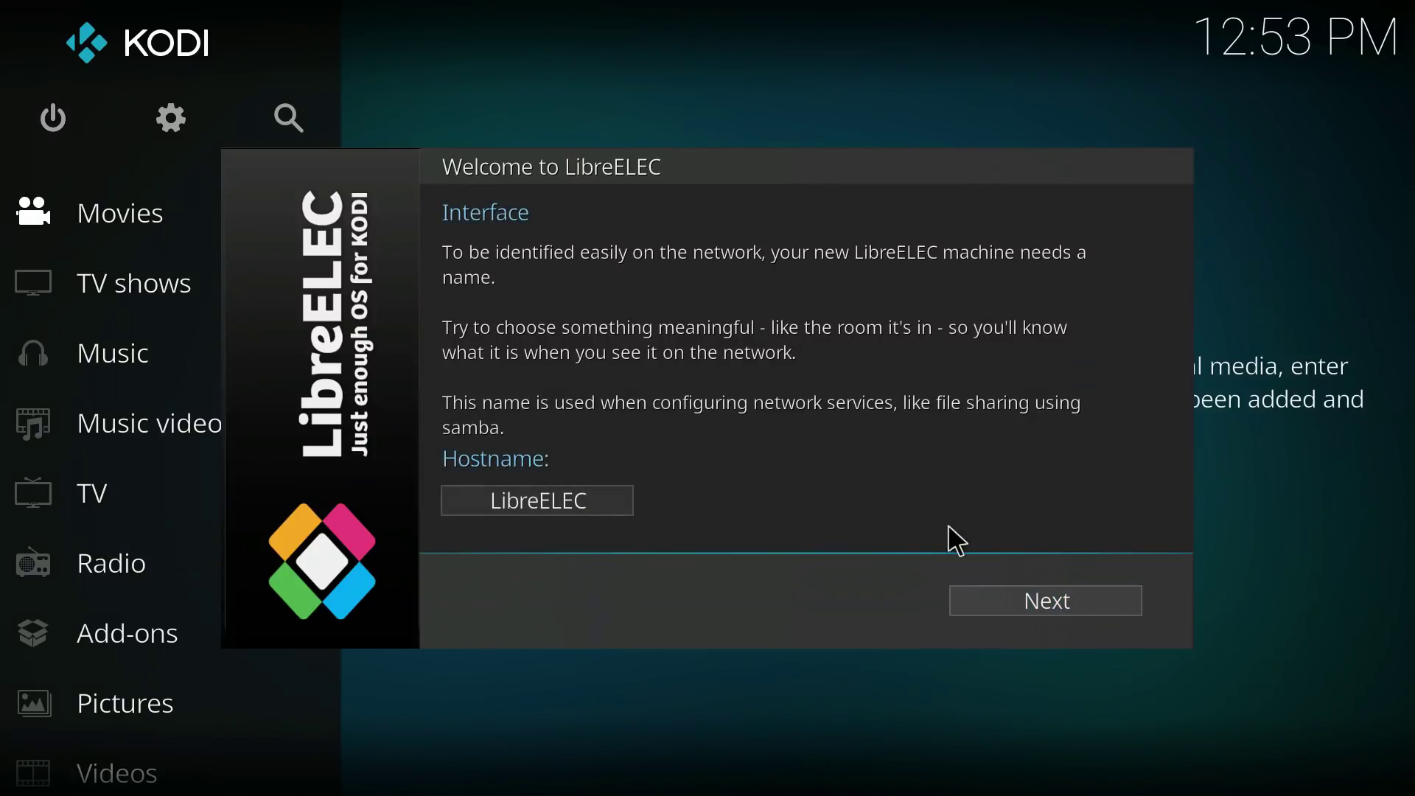
{"action": "left_click", "coordinate": [1016, 610]}
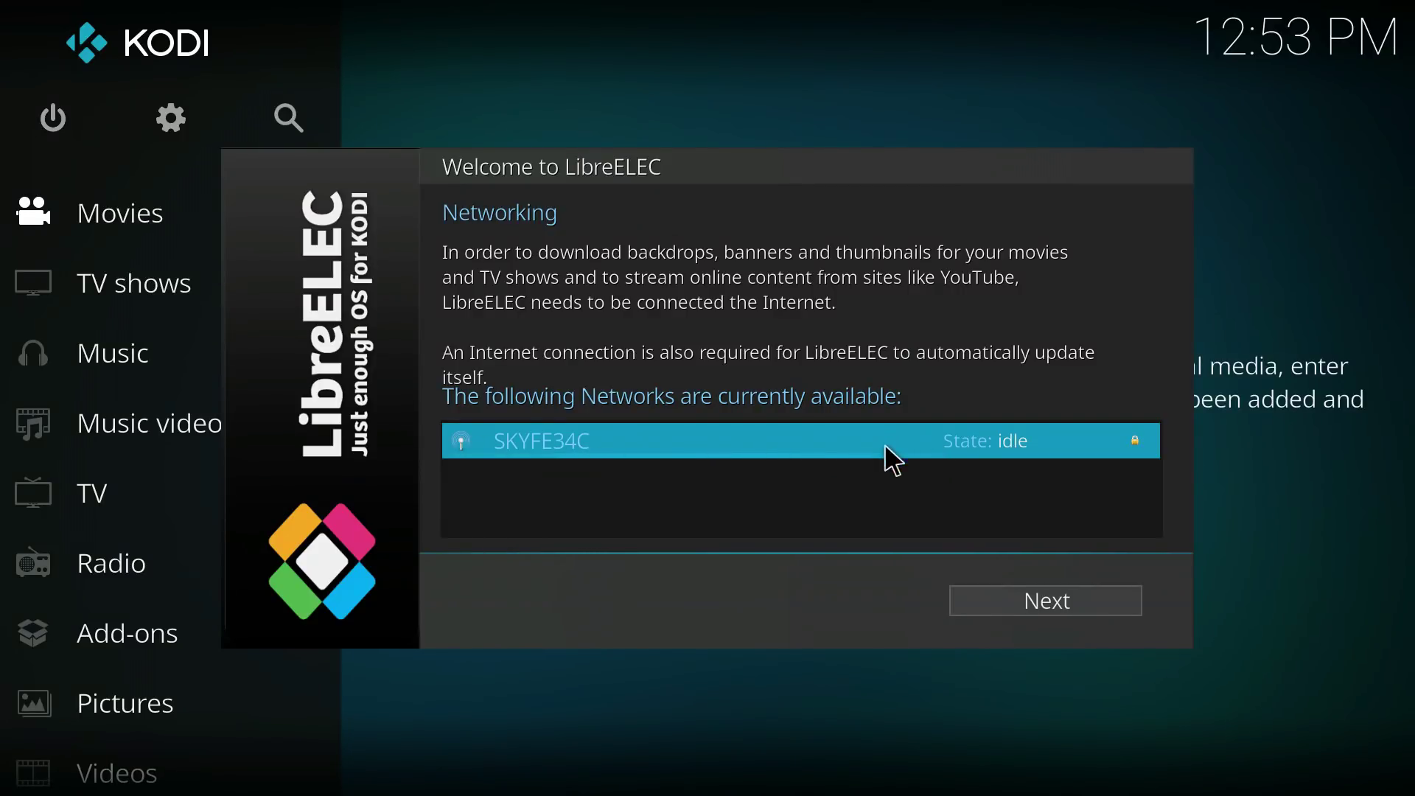
{"action": "left_click", "coordinate": [1016, 611]}
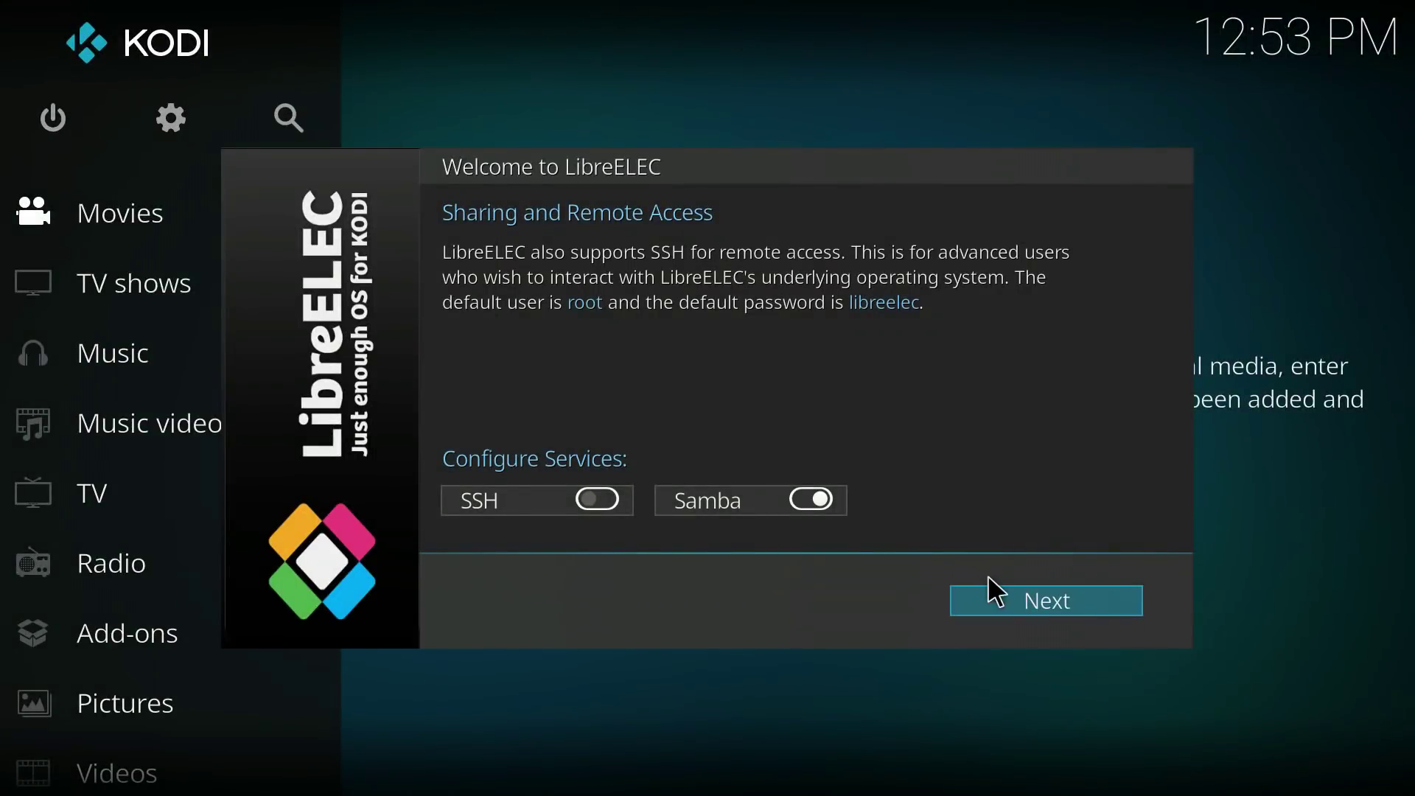
{"action": "left_click", "coordinate": [1000, 590]}
{"action": "left_click", "coordinate": [993, 599]}
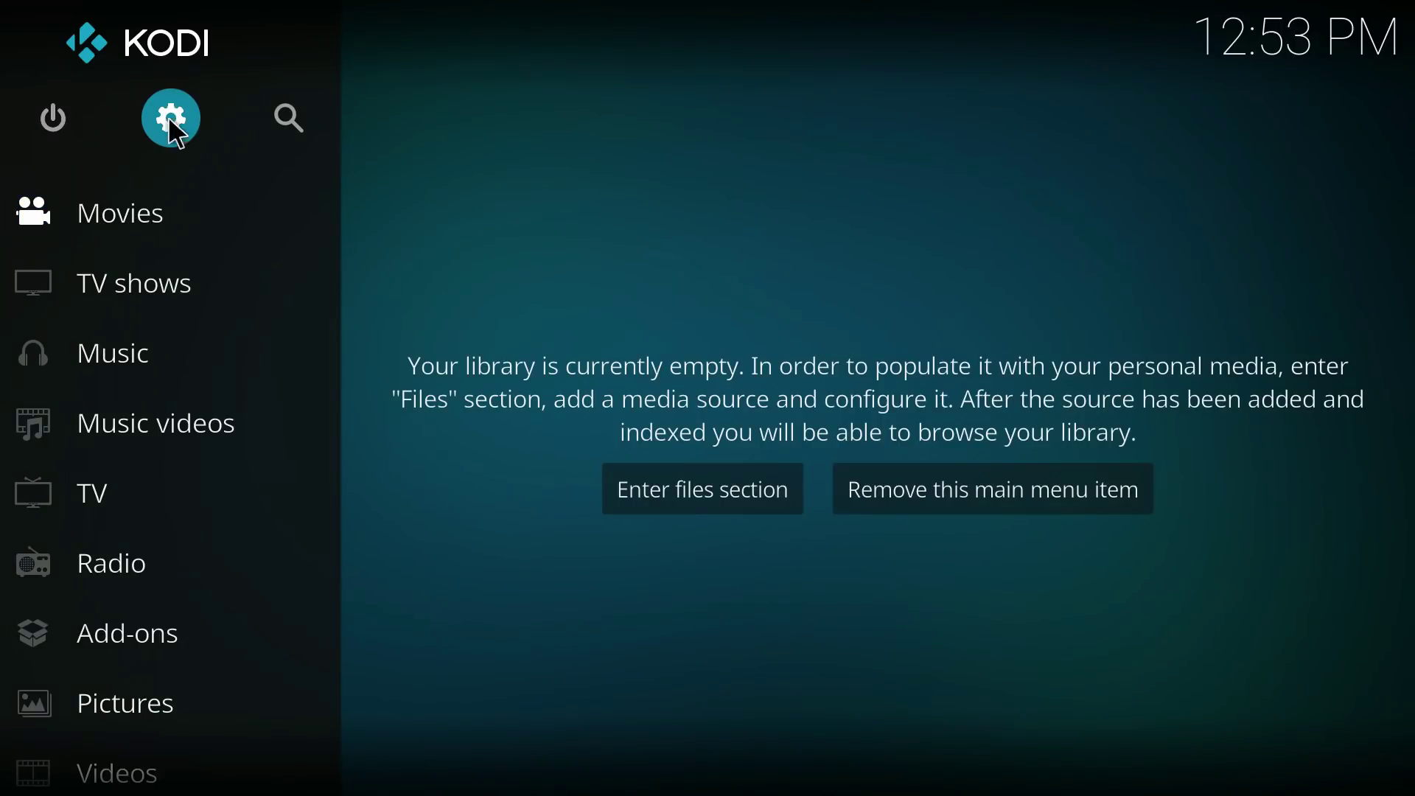
View Kodi's System information page showing the Kodi 17.6 build, then go back.
{"action": "left_click", "coordinate": [168, 121]}
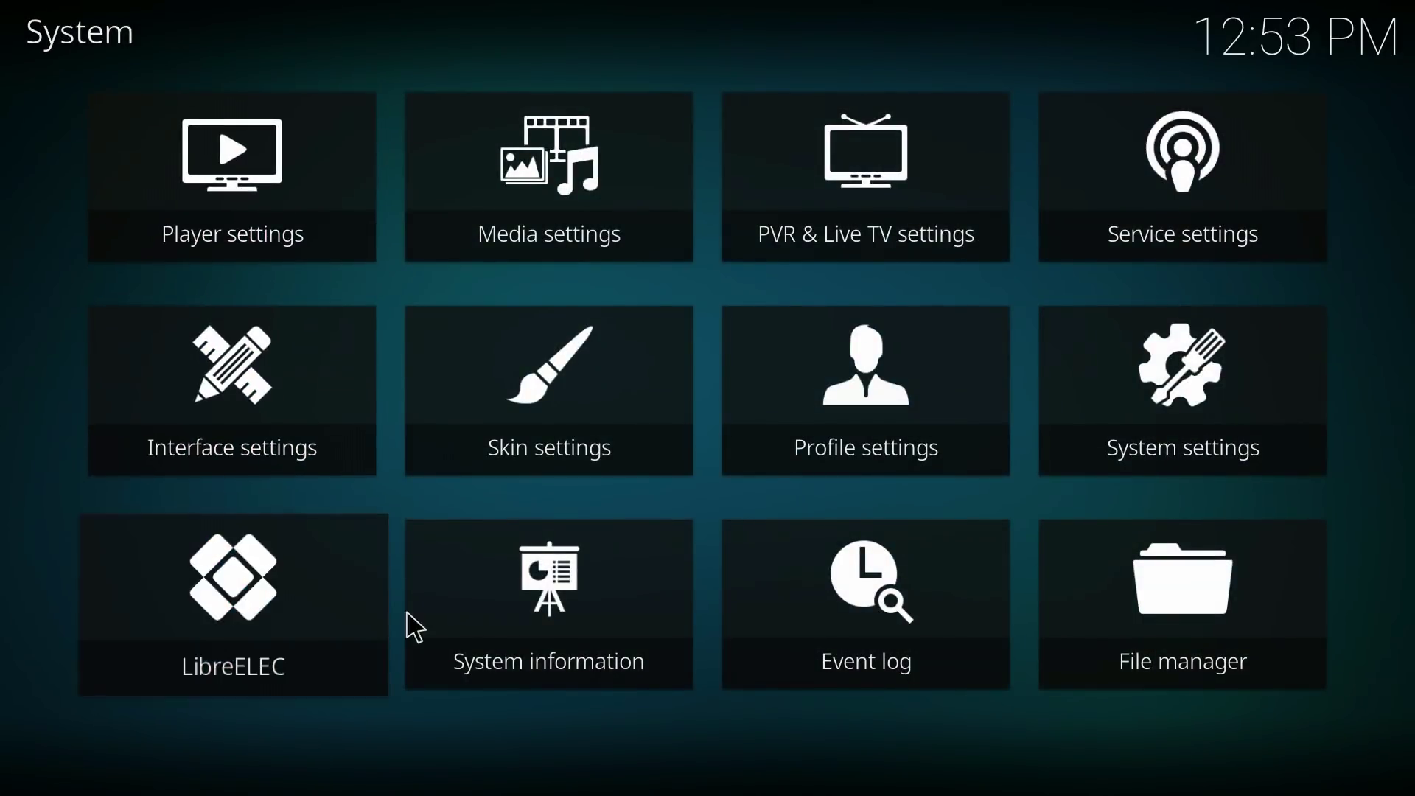
{"action": "left_click", "coordinate": [537, 650]}
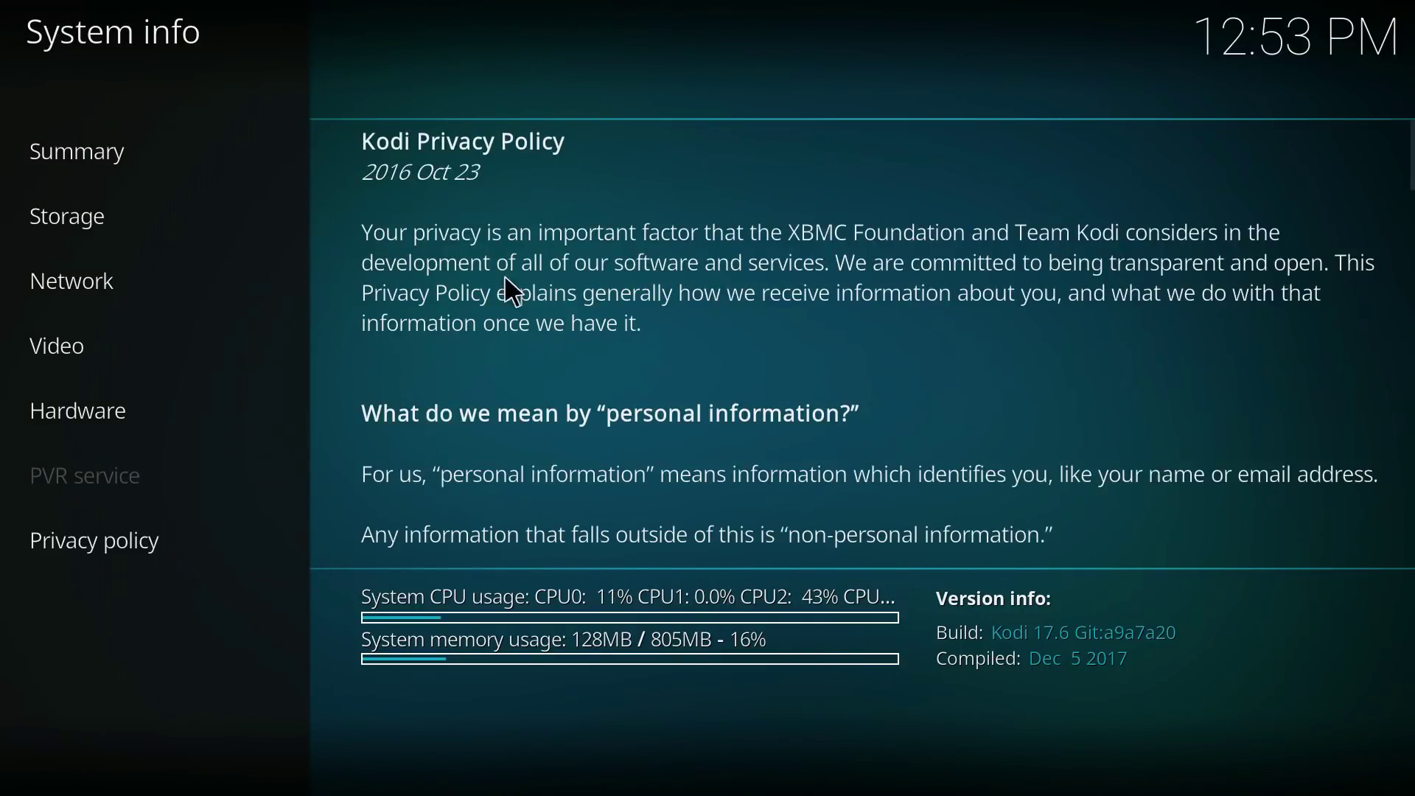
{"action": "right_click", "coordinate": [514, 292]}
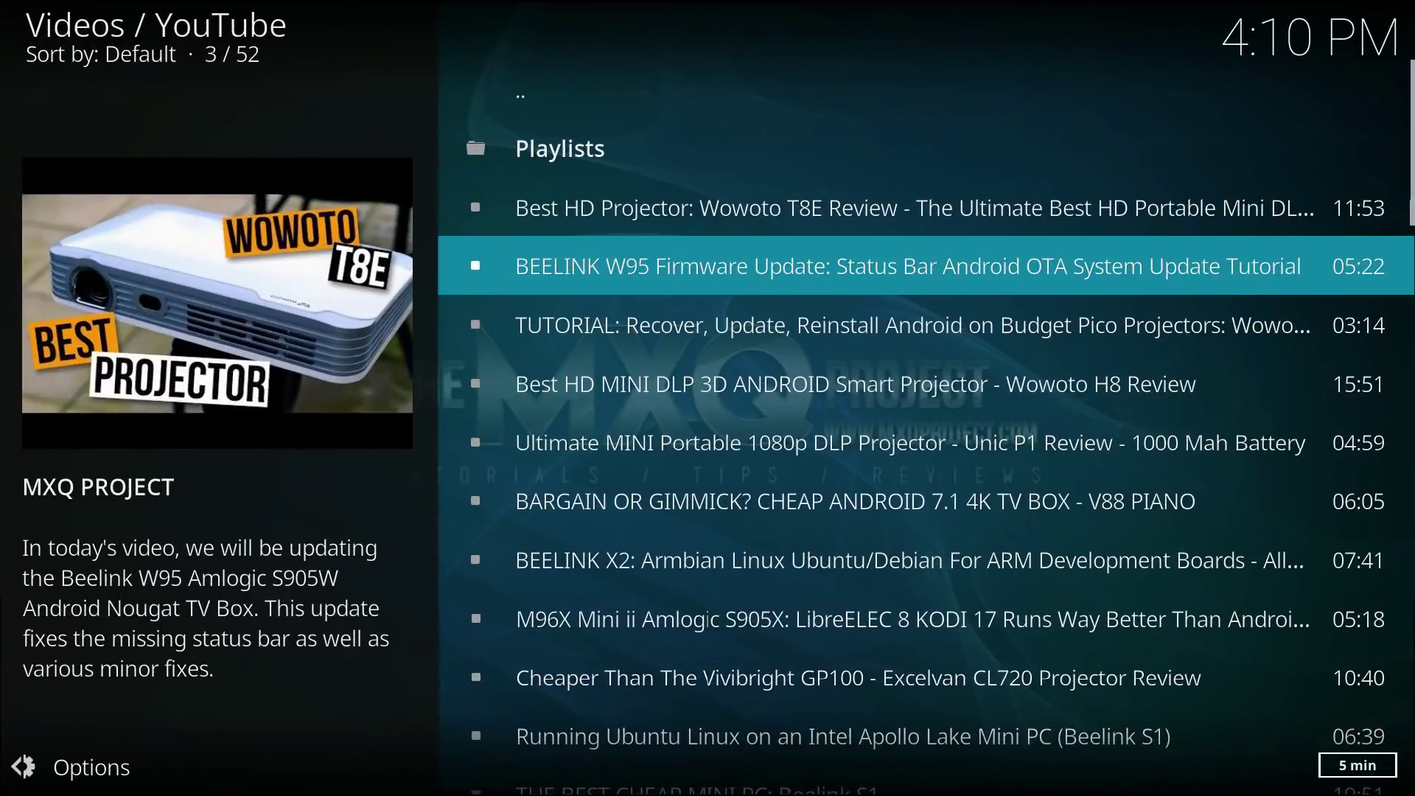
Play the Excelvan CL720 projector review, then the $65 Beelink GS1 review video.
{"action": "key", "text": "Down"}
{"action": "key", "text": "Down"}
{"action": "key", "text": "Down"}
{"action": "key", "text": "Down"}
{"action": "key", "text": "Down"}
{"action": "key", "text": "Down"}
{"action": "key", "text": "Down"}
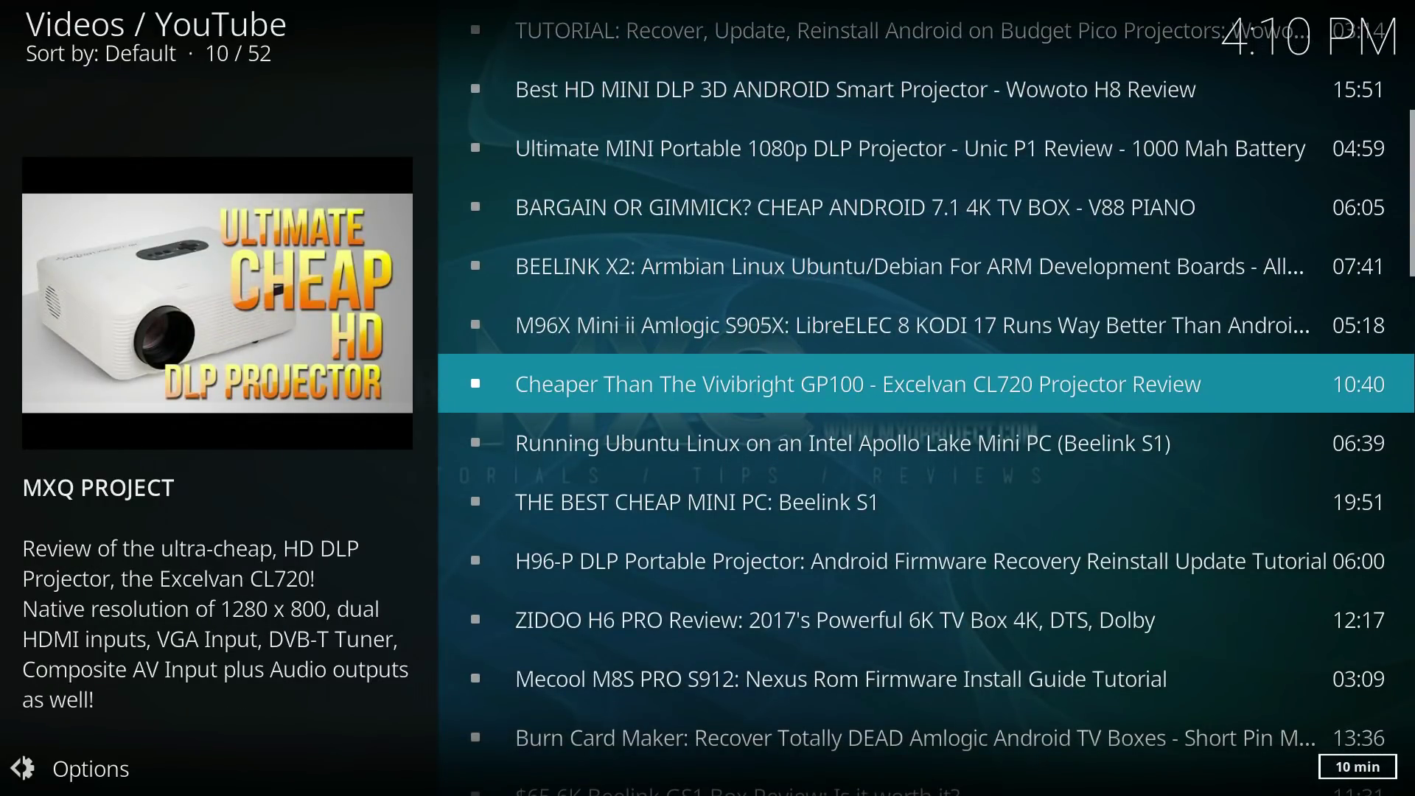
{"action": "key", "text": "Return"}
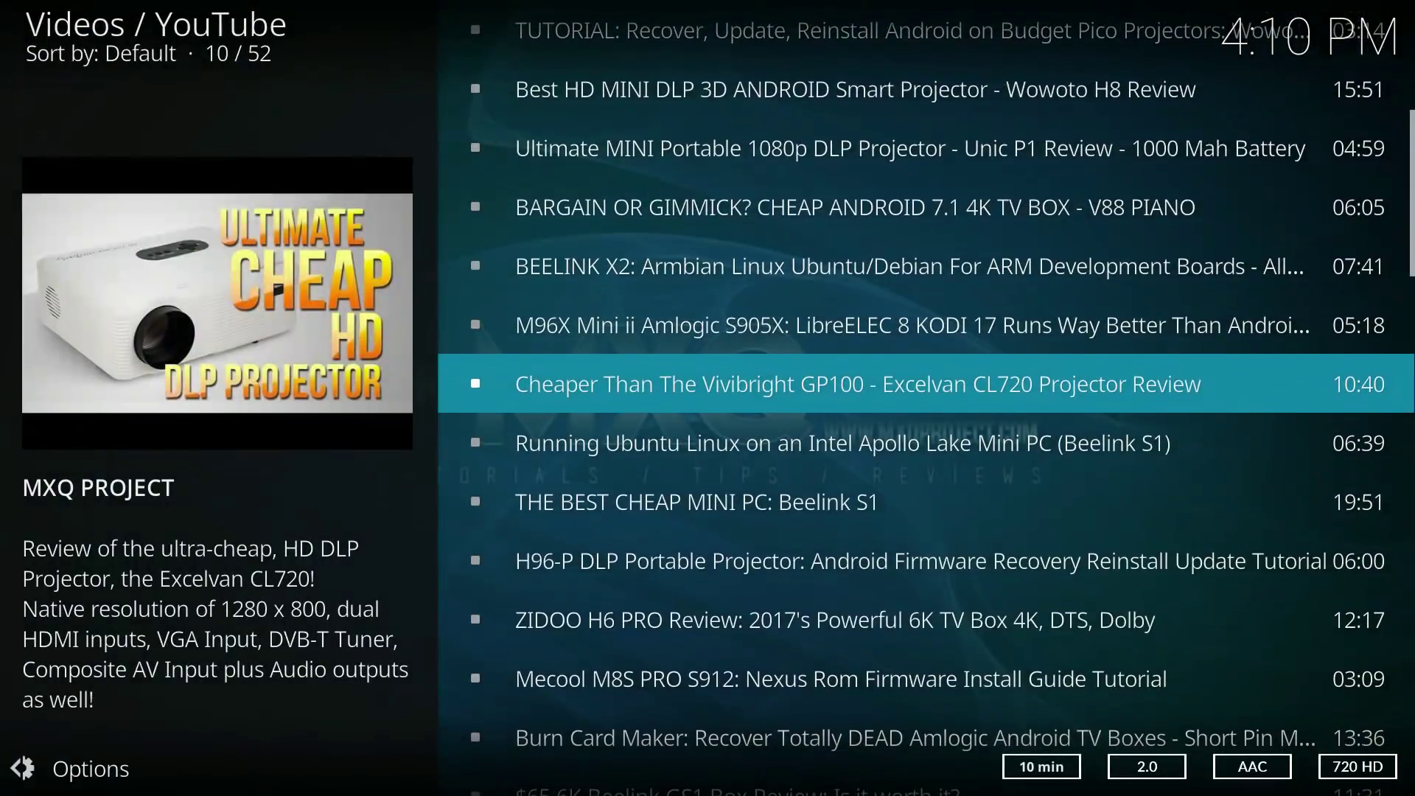
{"action": "key", "text": "Down"}
{"action": "key", "text": "Down"}
{"action": "key", "text": "Down"}
{"action": "key", "text": "Down"}
{"action": "key", "text": "Down"}
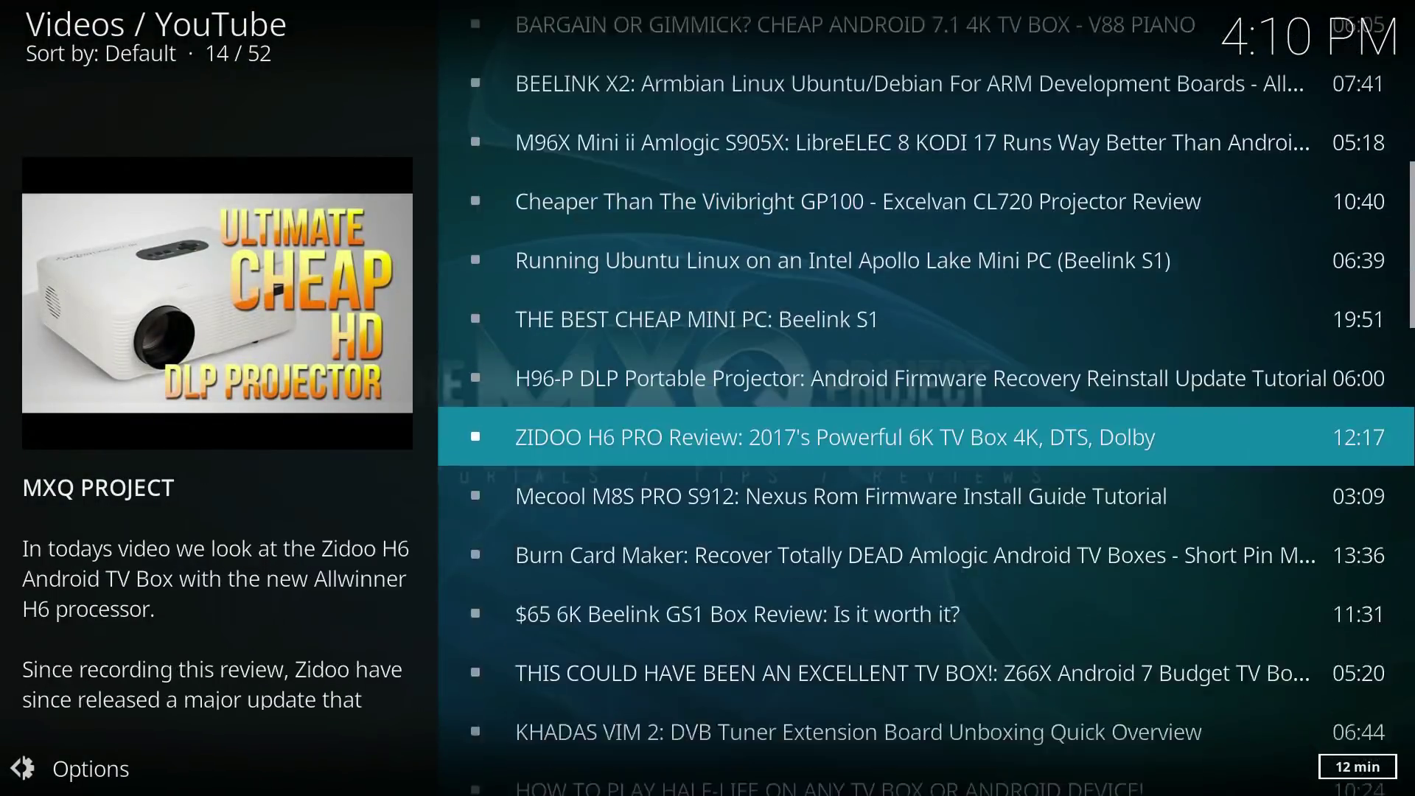
{"action": "key", "text": "Down"}
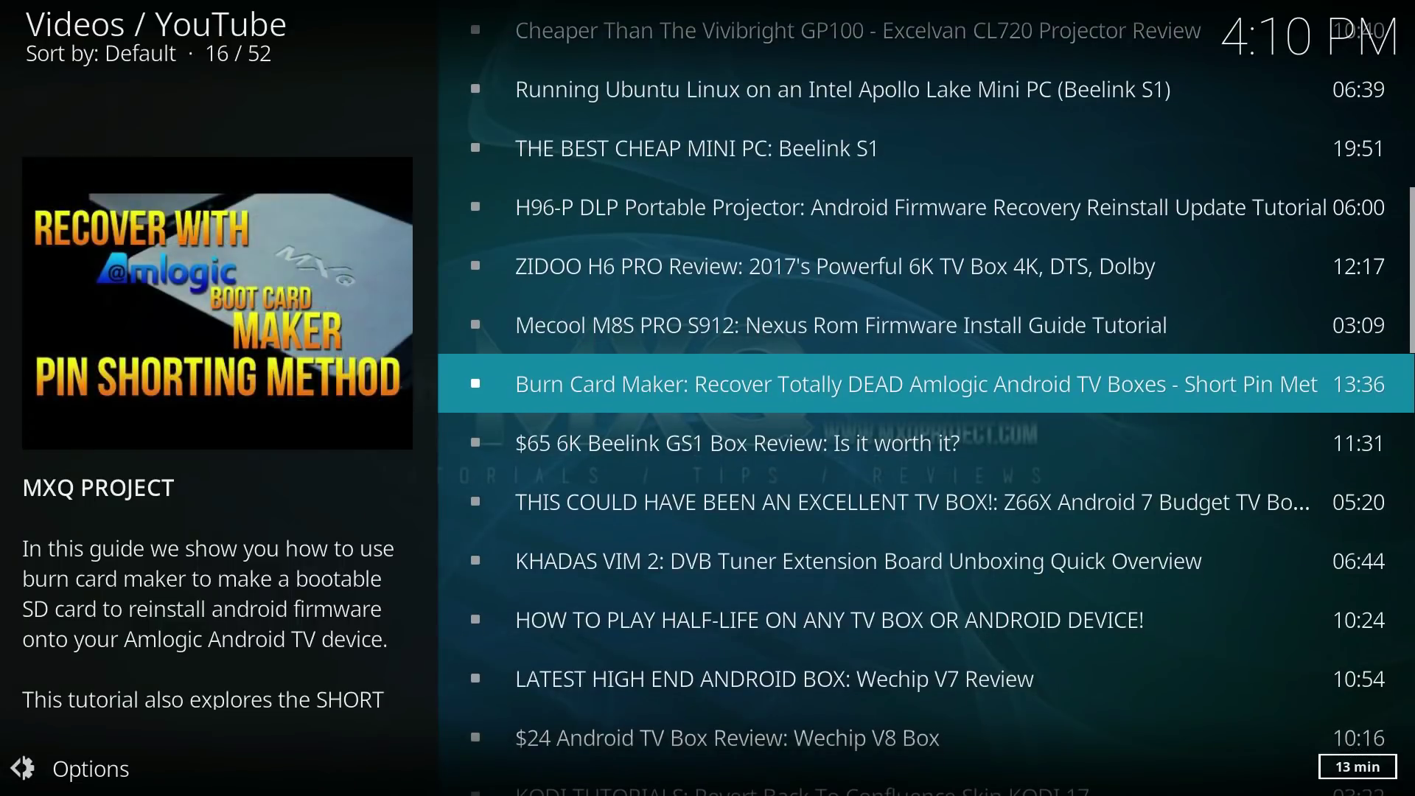
{"action": "key", "text": "Down"}
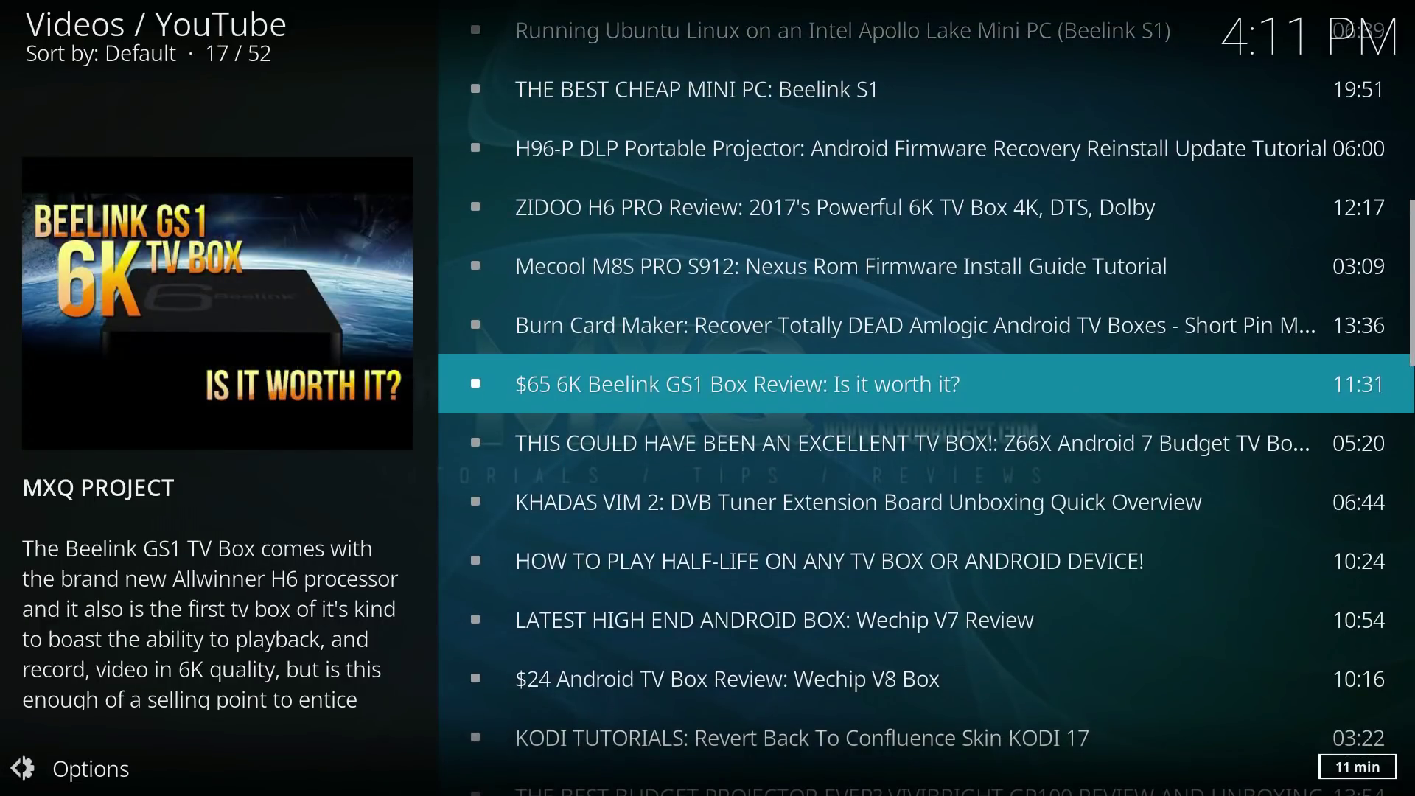
{"action": "key", "text": "Return"}
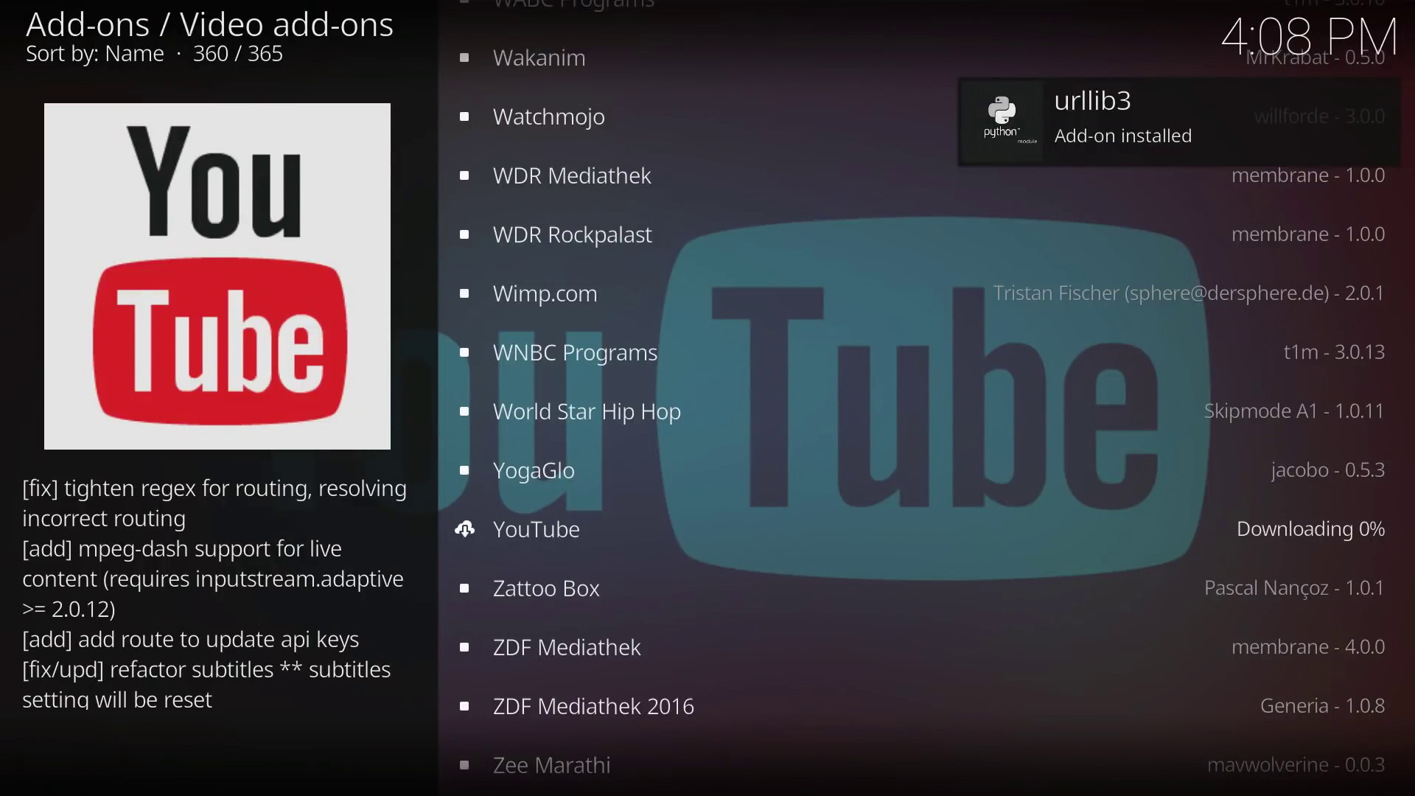
Return to the installed add-ons, launch YouTube, and decline its setup wizard.
{"action": "key", "text": "BackSpace"}
{"action": "key", "text": "BackSpace"}
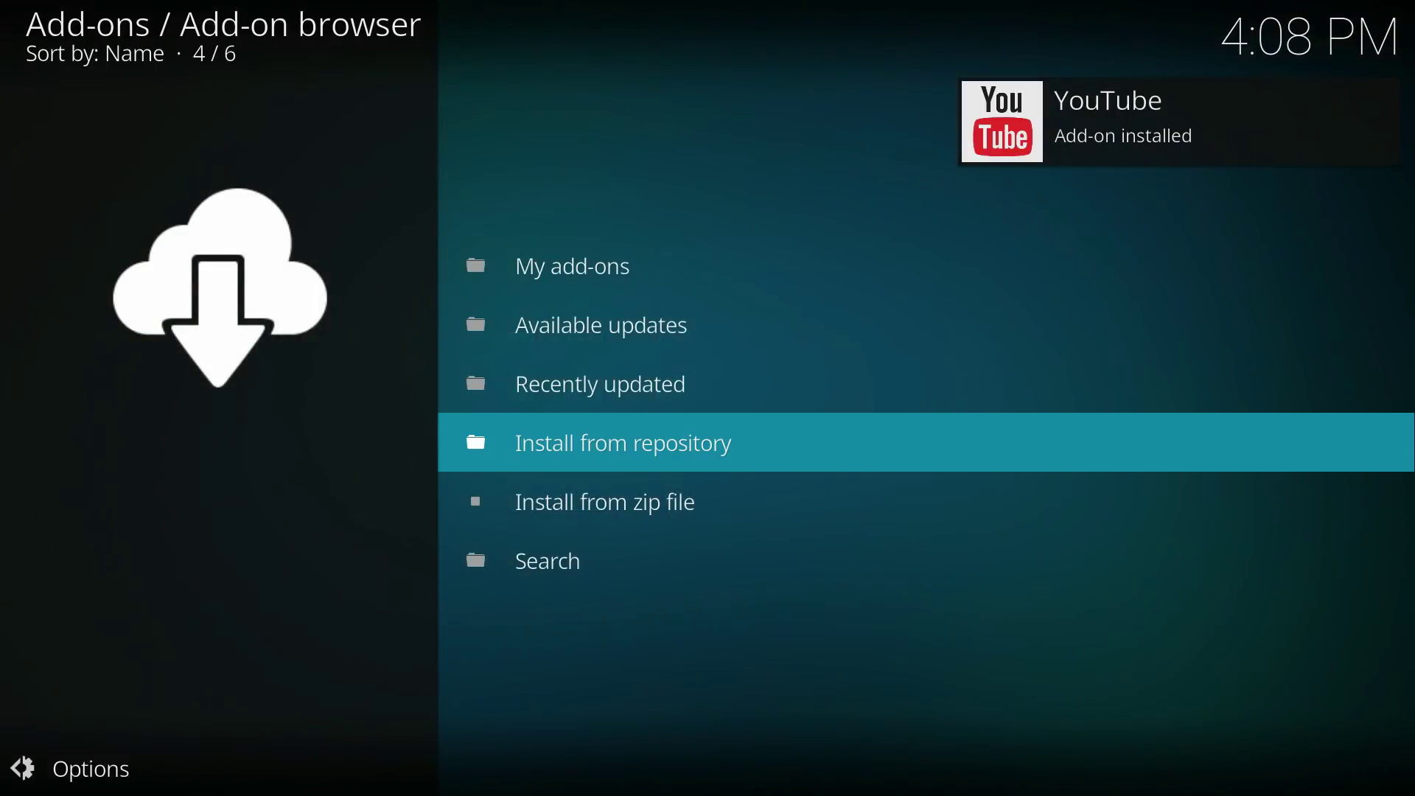
{"action": "key", "text": "BackSpace"}
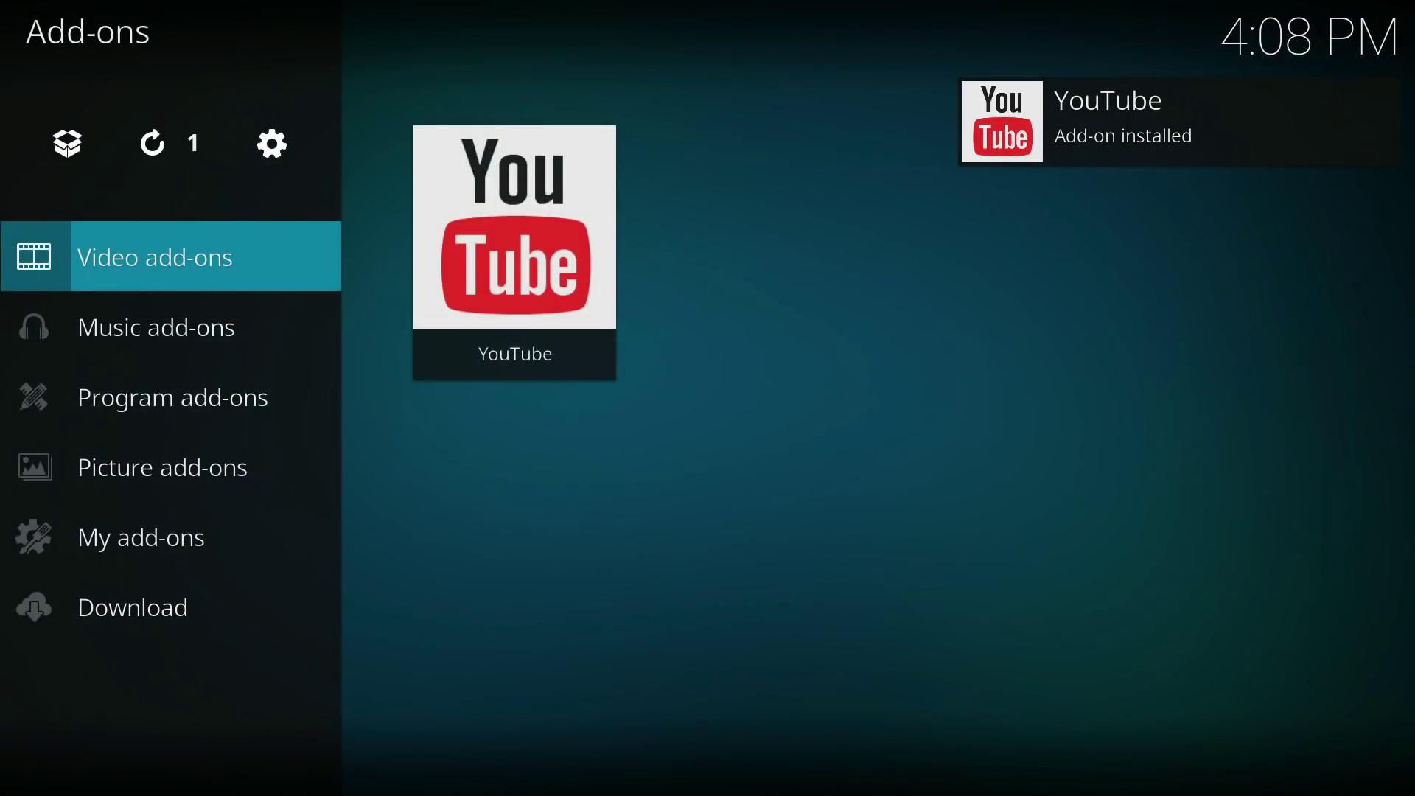
{"action": "key", "text": "Down"}
{"action": "key", "text": "Down"}
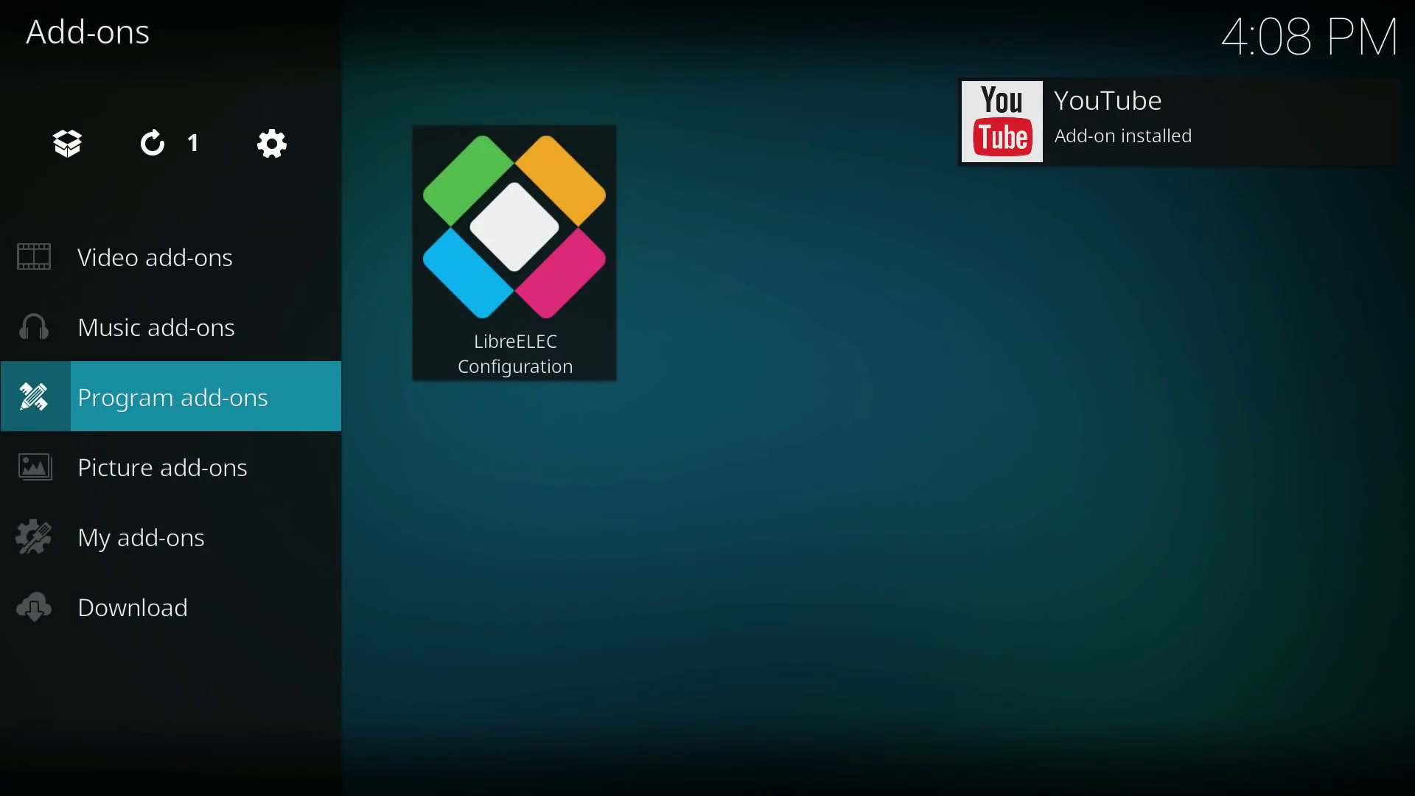
{"action": "key", "text": "BackSpace"}
{"action": "key", "text": "Right"}
{"action": "key", "text": "Down"}
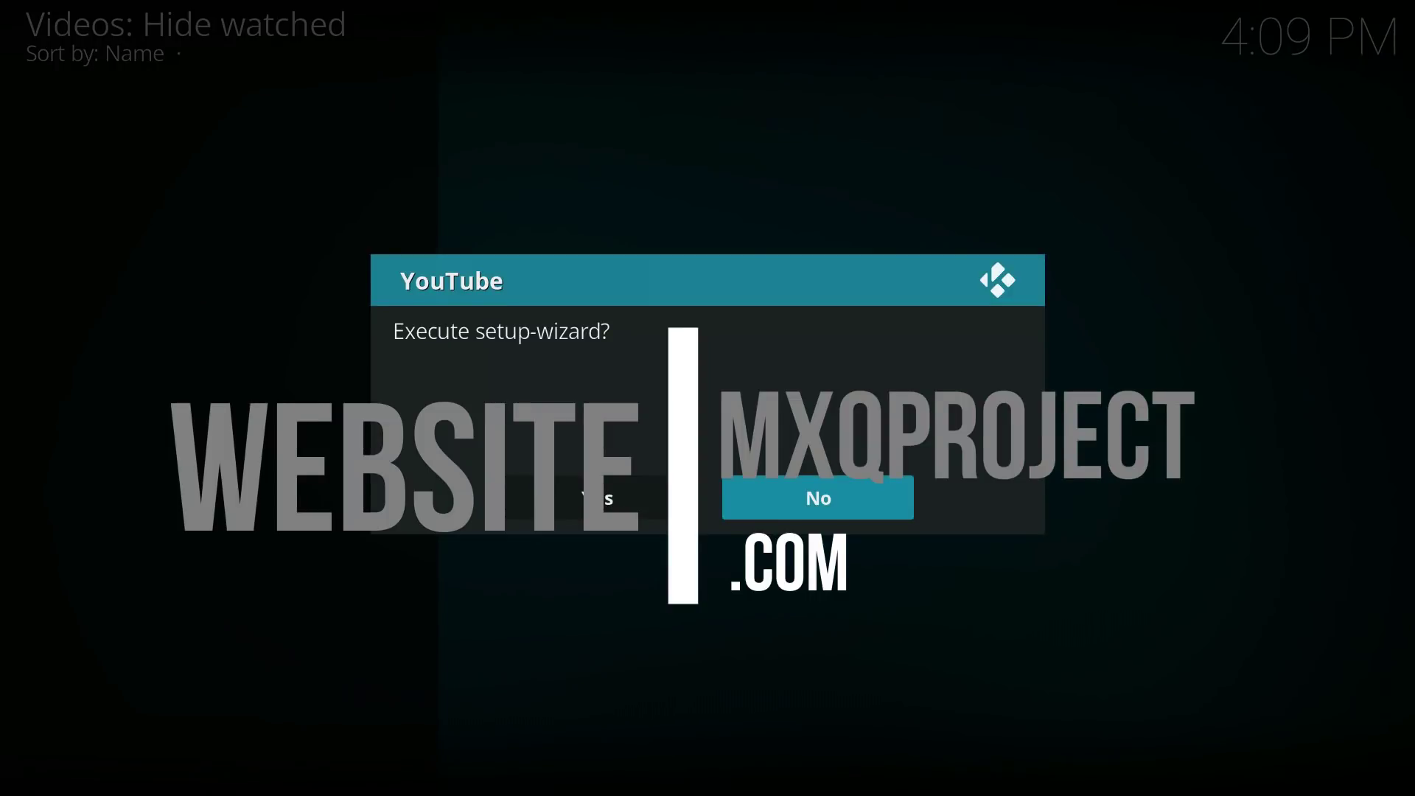
{"action": "key", "text": "Return"}
Start a New Search in YouTube for 'MXQPROJECT'.
{"action": "key", "text": "Down"}
{"action": "key", "text": "Down"}
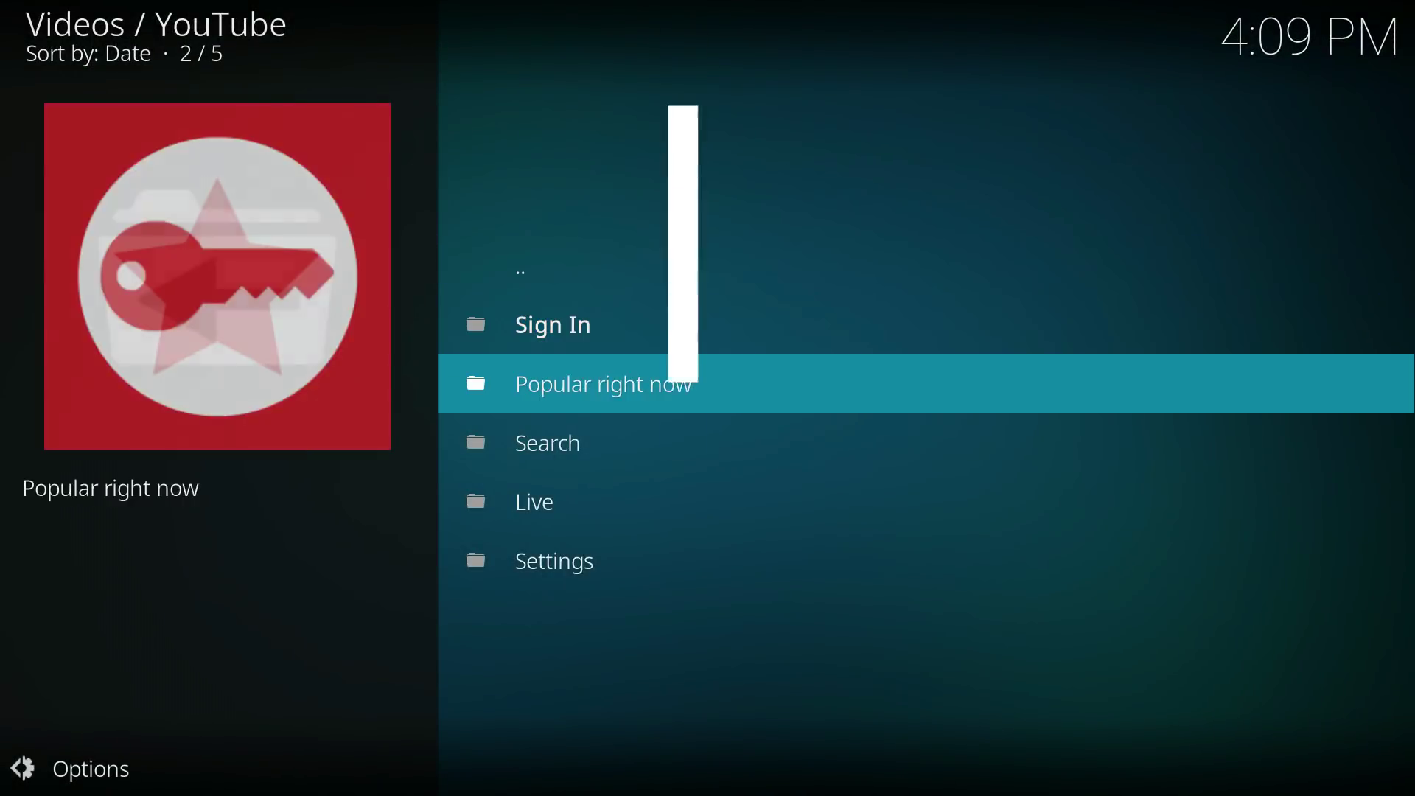
{"action": "key", "text": "Down"}
{"action": "key", "text": "Return"}
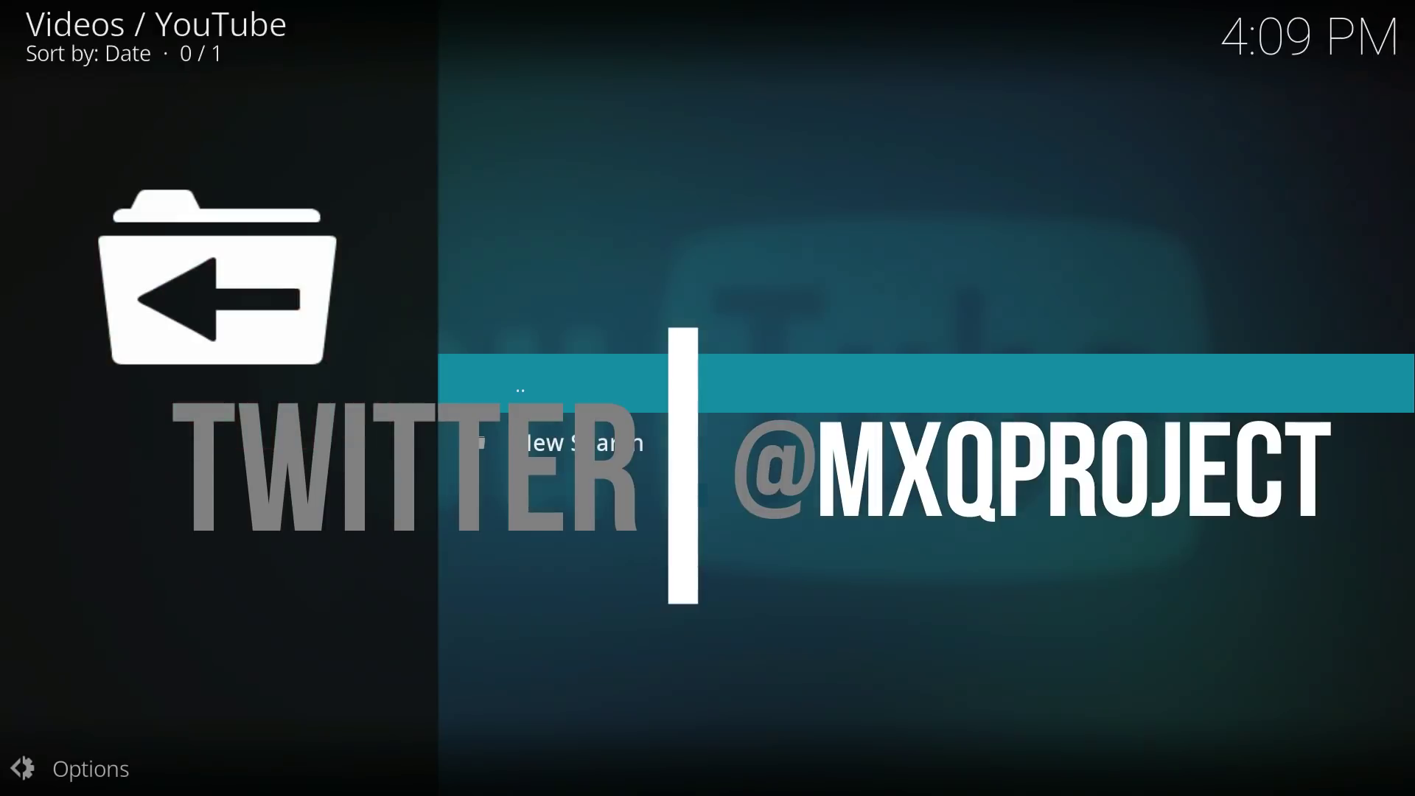
{"action": "key", "text": "Down"}
{"action": "key", "text": "Return"}
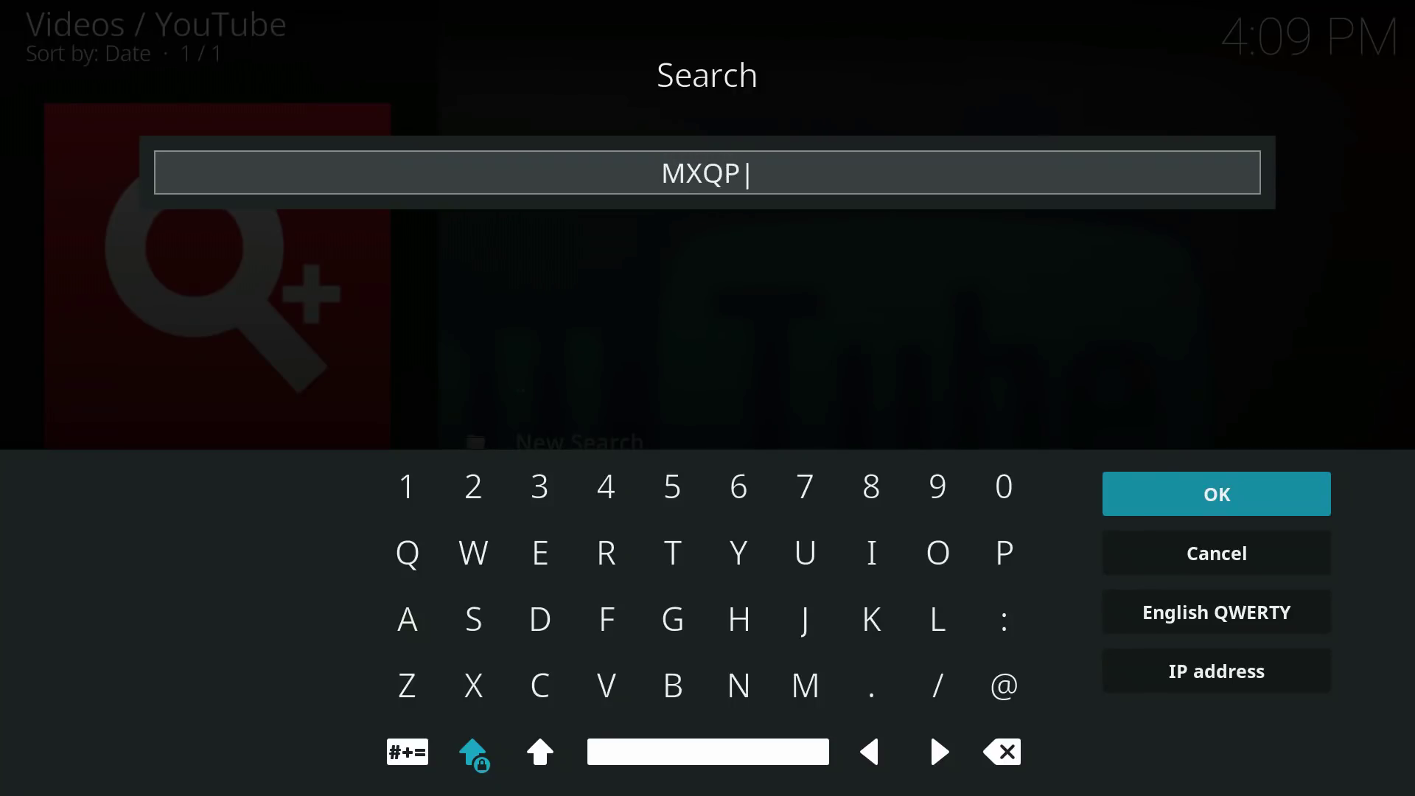
{"action": "type", "text": "MXQPROJECT"}
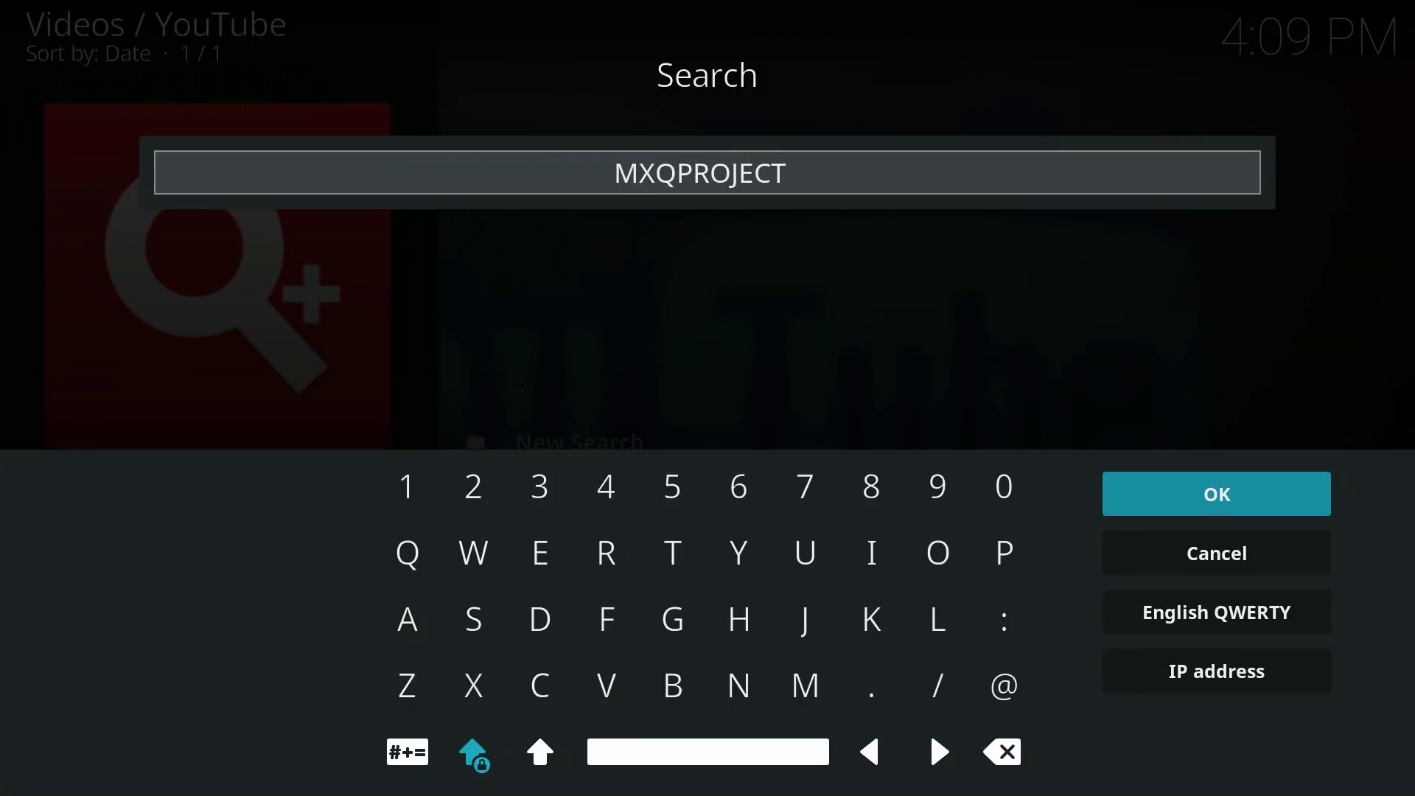
{"action": "key", "text": "Return"}
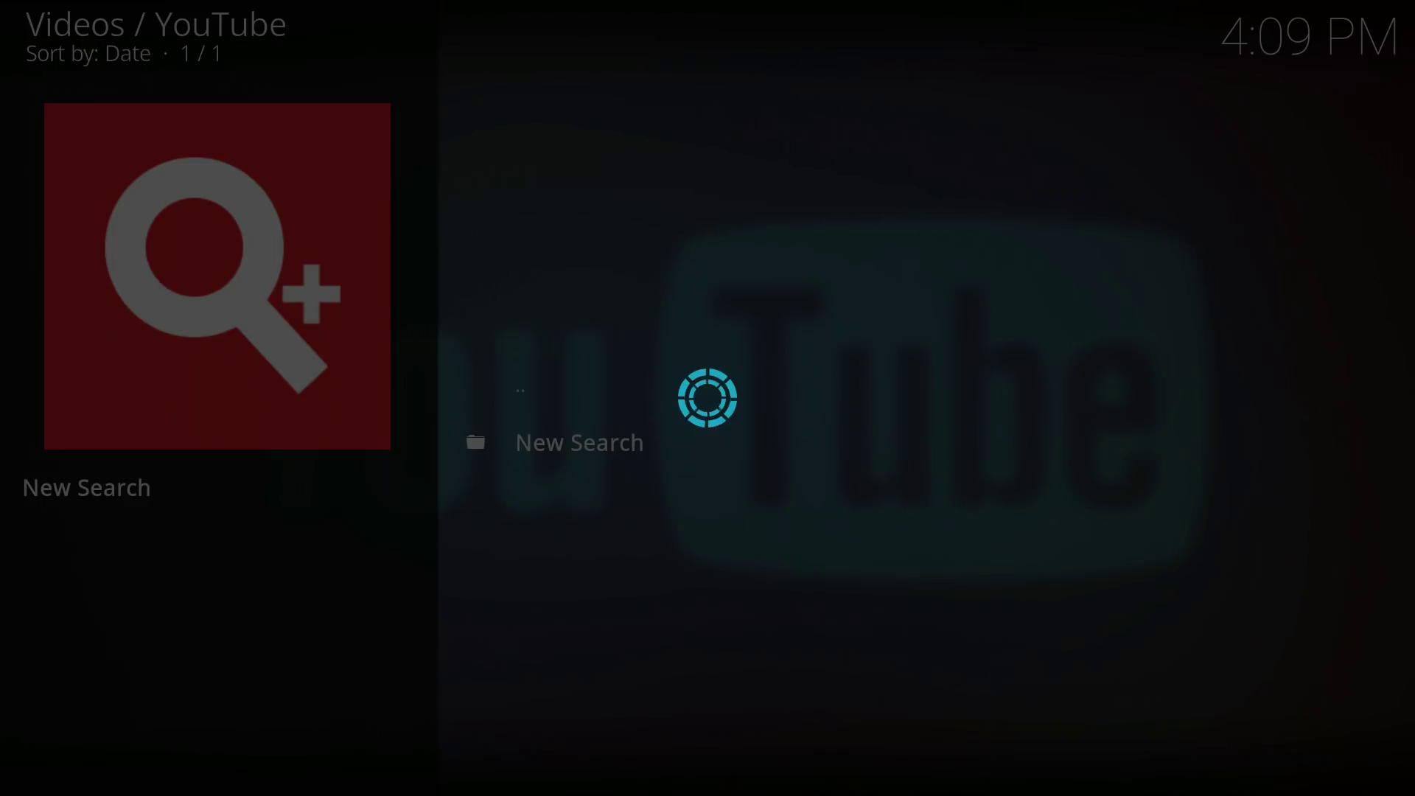